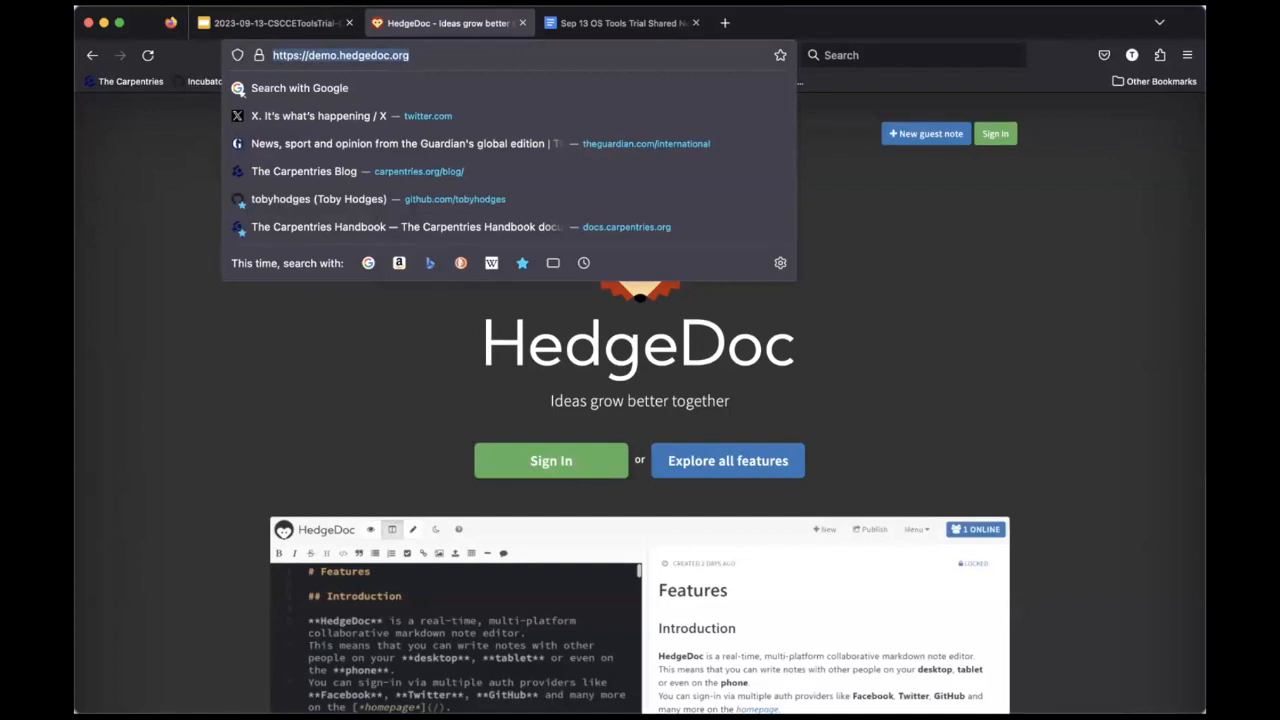
Create a new guest note and start it with the level-one Markdown heading "Kittens!" followed by a blank line
{"action": "left_click", "coordinate": [298, 357]}
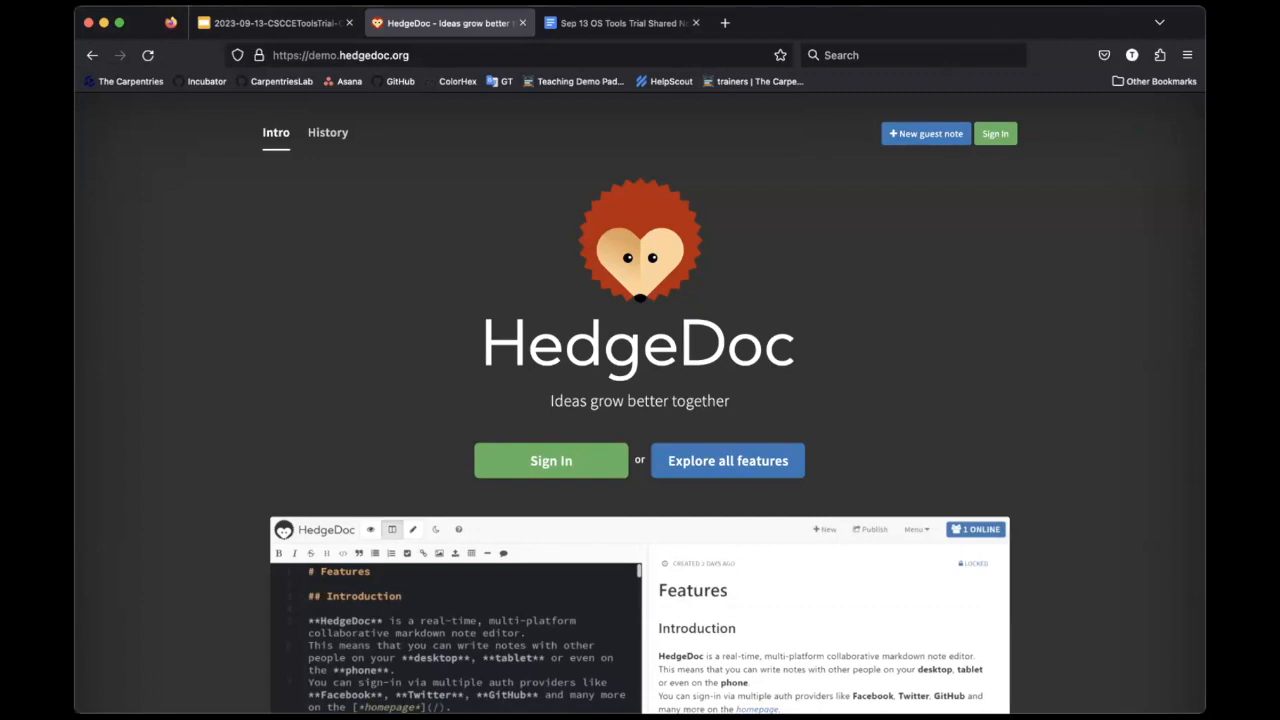
{"action": "left_click", "coordinate": [924, 135]}
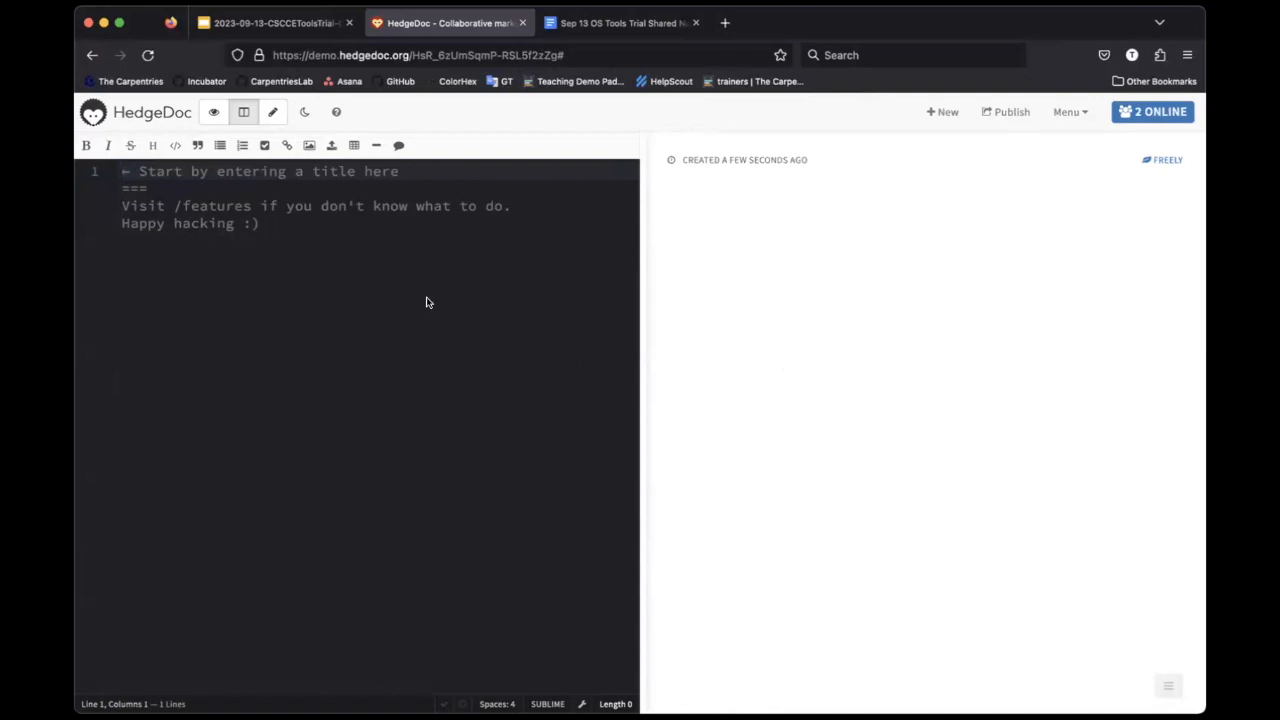
{"action": "type", "text": "# "}
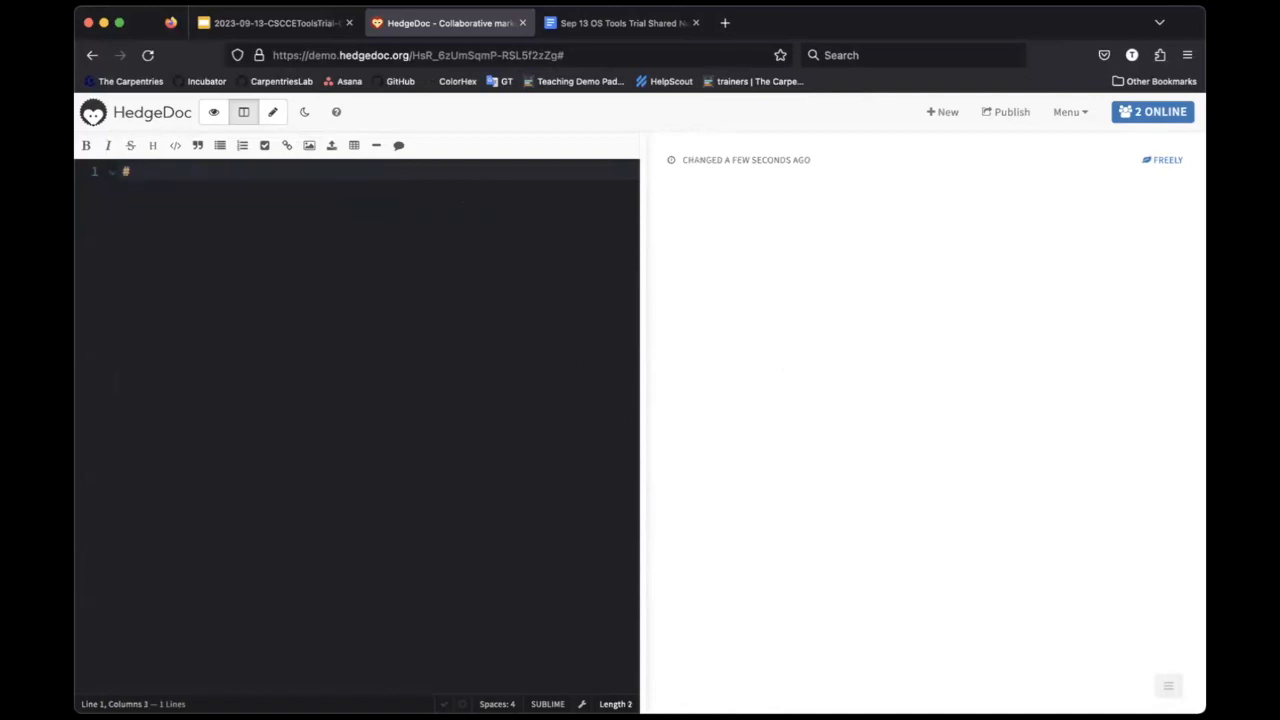
{"action": "type", "text": "Kitten"}
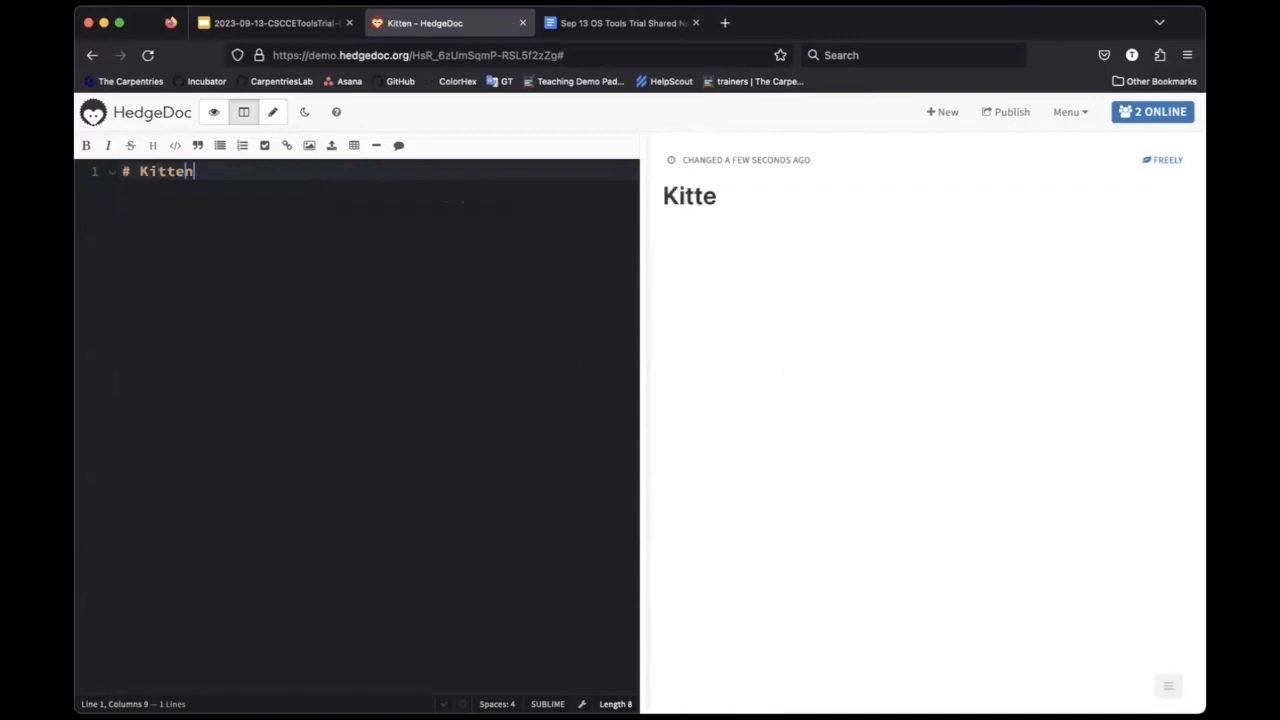
{"action": "type", "text": "s!"}
{"action": "key", "text": "Return"}
{"action": "key", "text": "Return"}
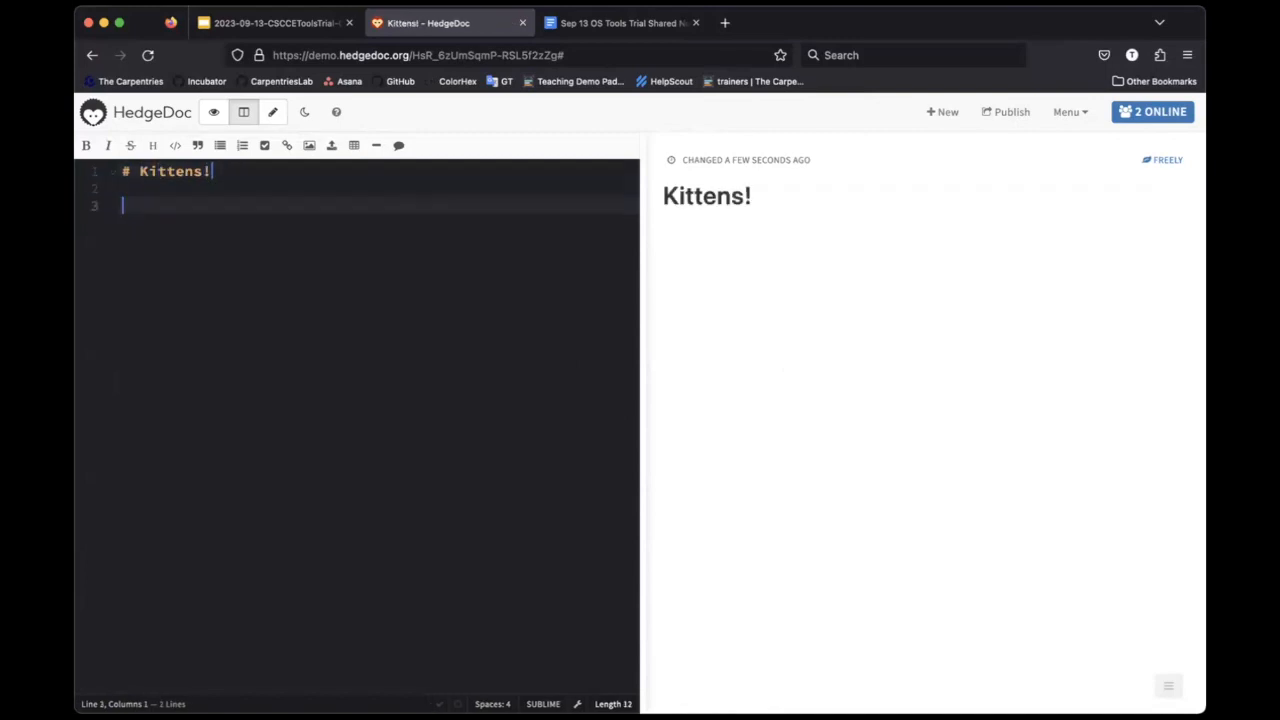
Select the note's full web address for sharing and return to the note
{"action": "left_click", "coordinate": [330, 56]}
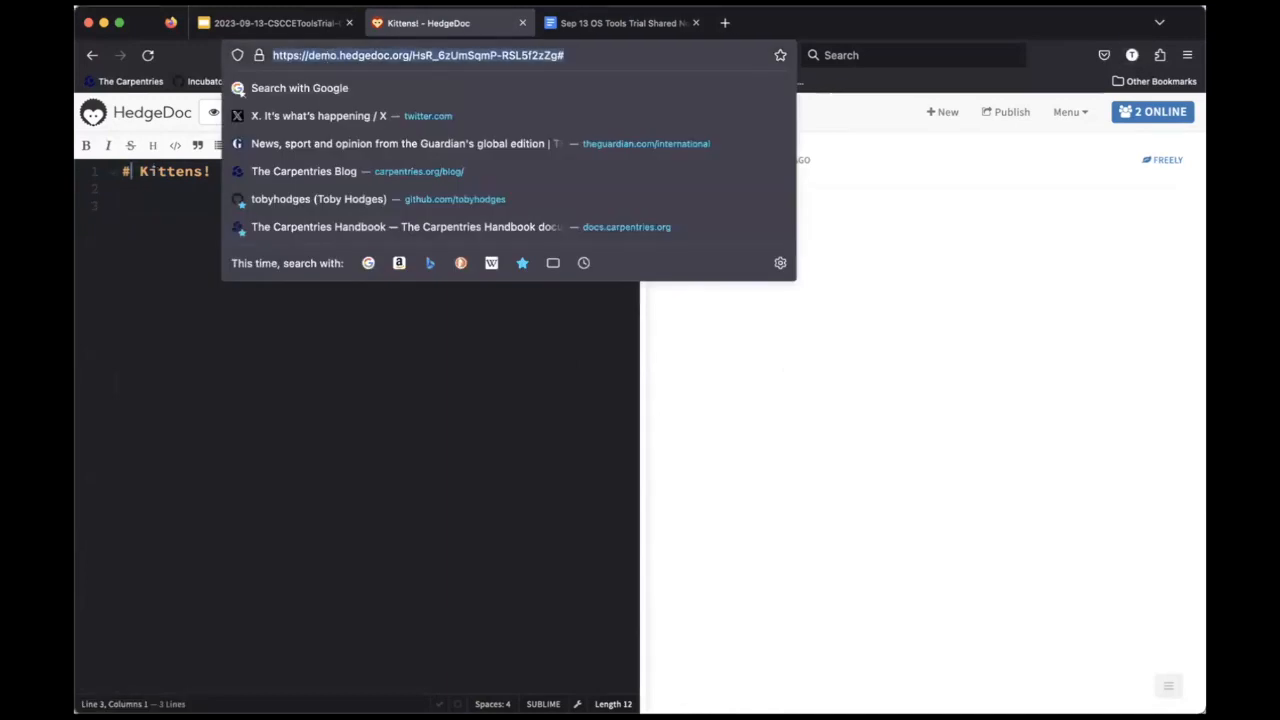
{"action": "left_click", "coordinate": [281, 354]}
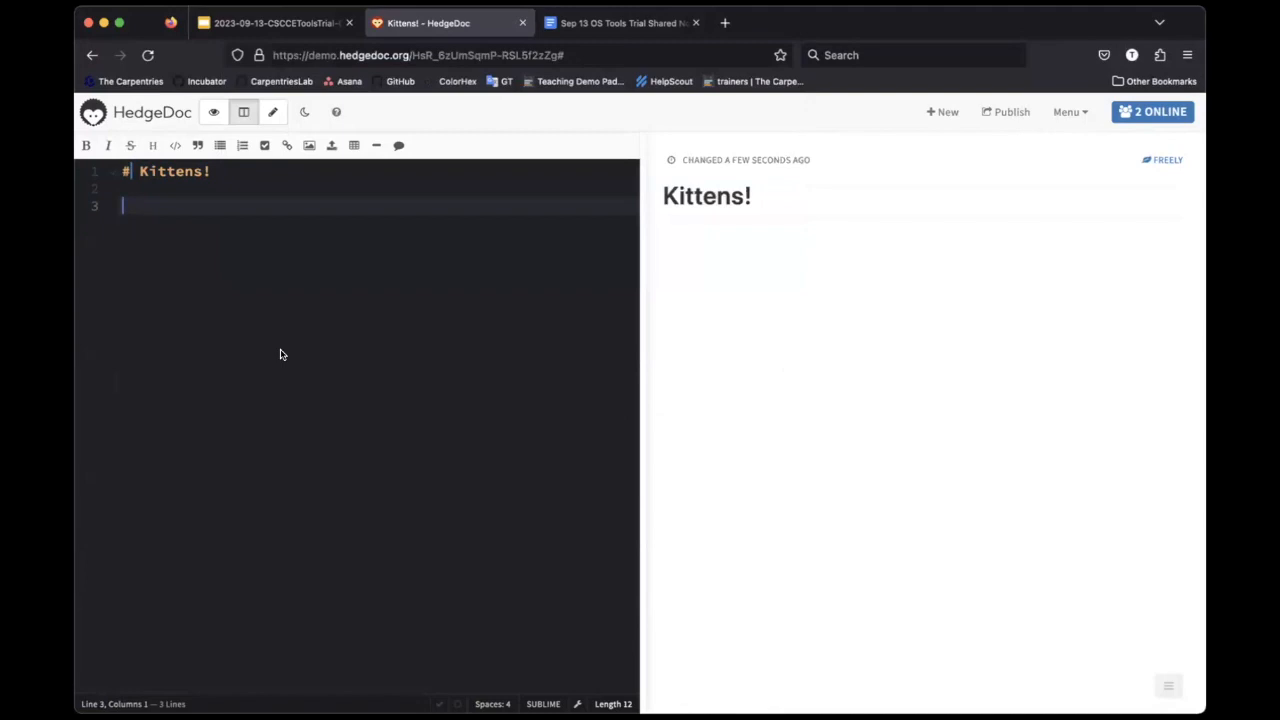
Demote the "Kittens!" heading to level two and on to level three with extra hash signs, checking its size in the preview
{"action": "key", "text": "Return"}
{"action": "key", "text": "Up"}
{"action": "key", "text": "Up"}
{"action": "key", "text": "Up"}
{"action": "key", "text": "Right"}
{"action": "key", "text": "Left"}
{"action": "key", "text": "shift+Right"}
{"action": "key", "text": "shift+Left"}
{"action": "key", "text": "shift+Right"}
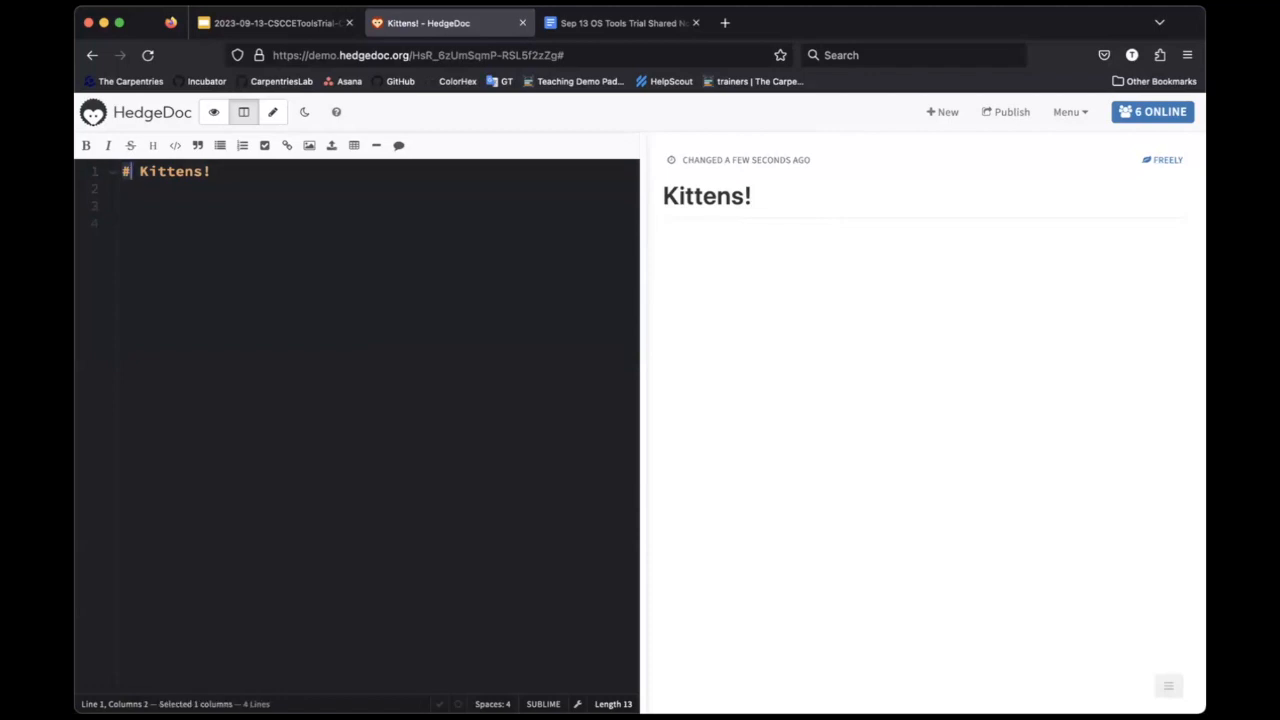
{"action": "key", "text": "Right"}
{"action": "type", "text": "#"}
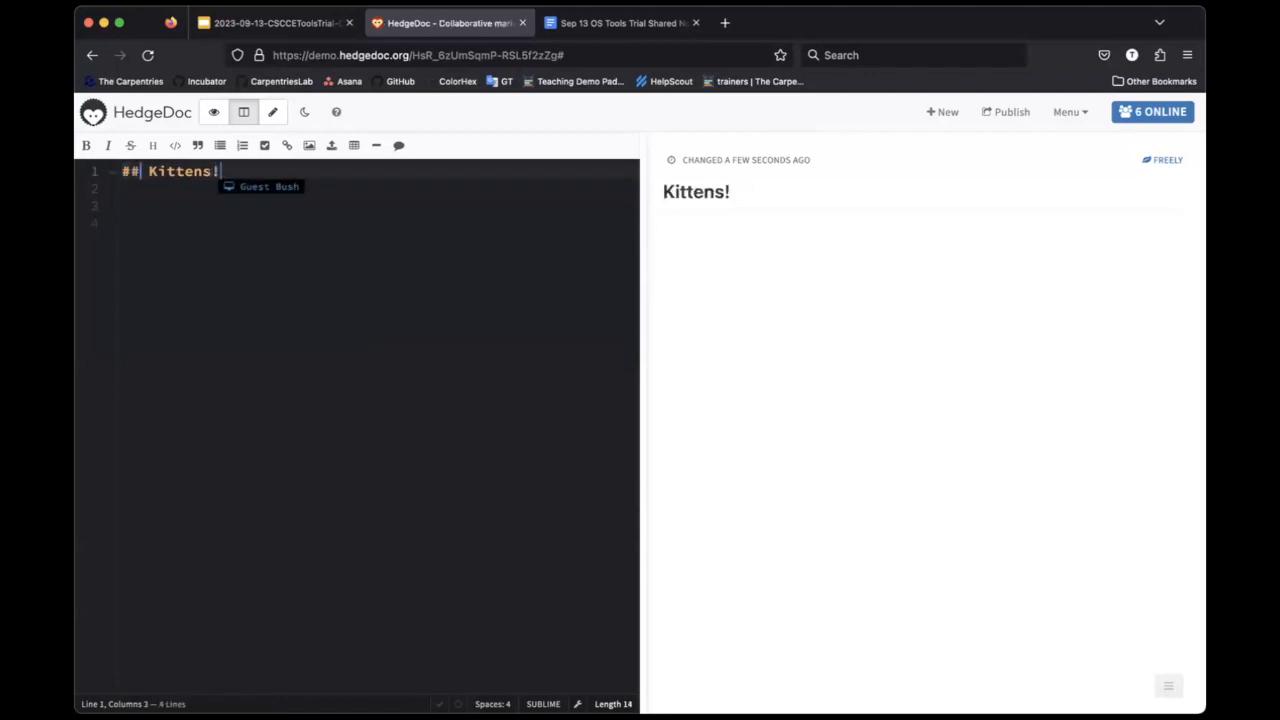
{"action": "type", "text": "#"}
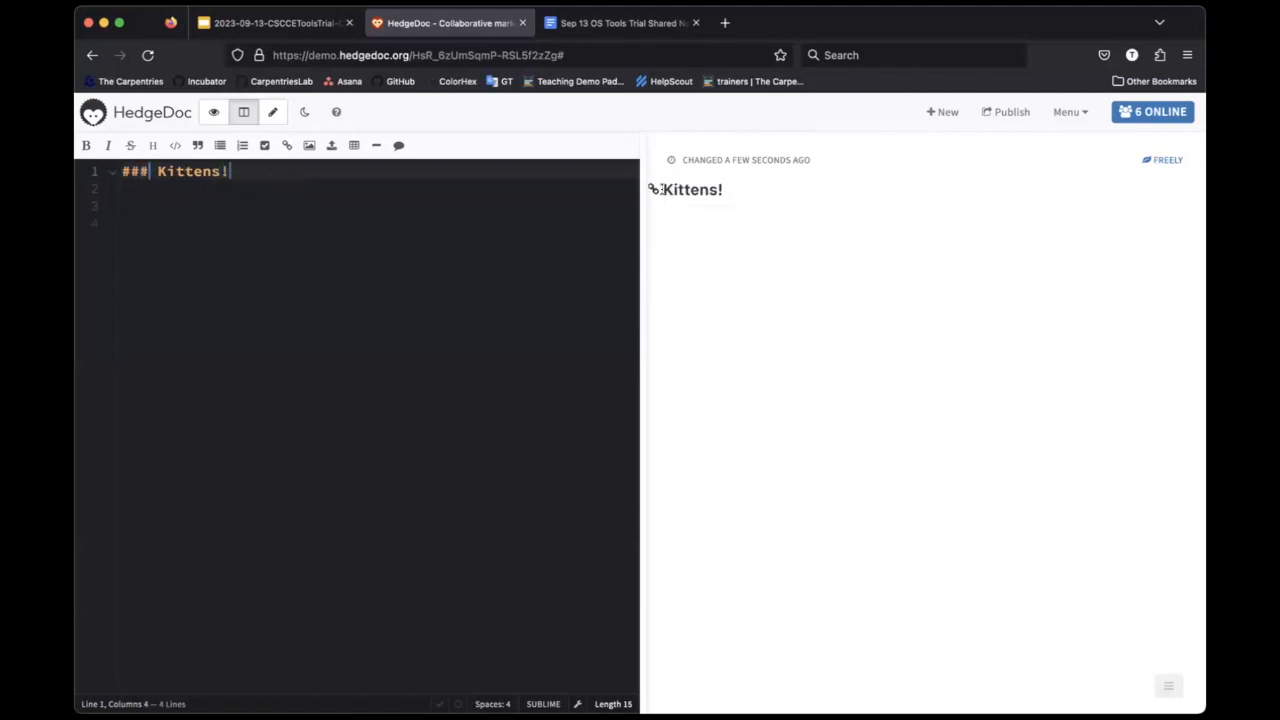
{"action": "left_click_drag", "start_coordinate": [661, 190], "coordinate": [737, 193]}
{"action": "left_click", "coordinate": [737, 192]}
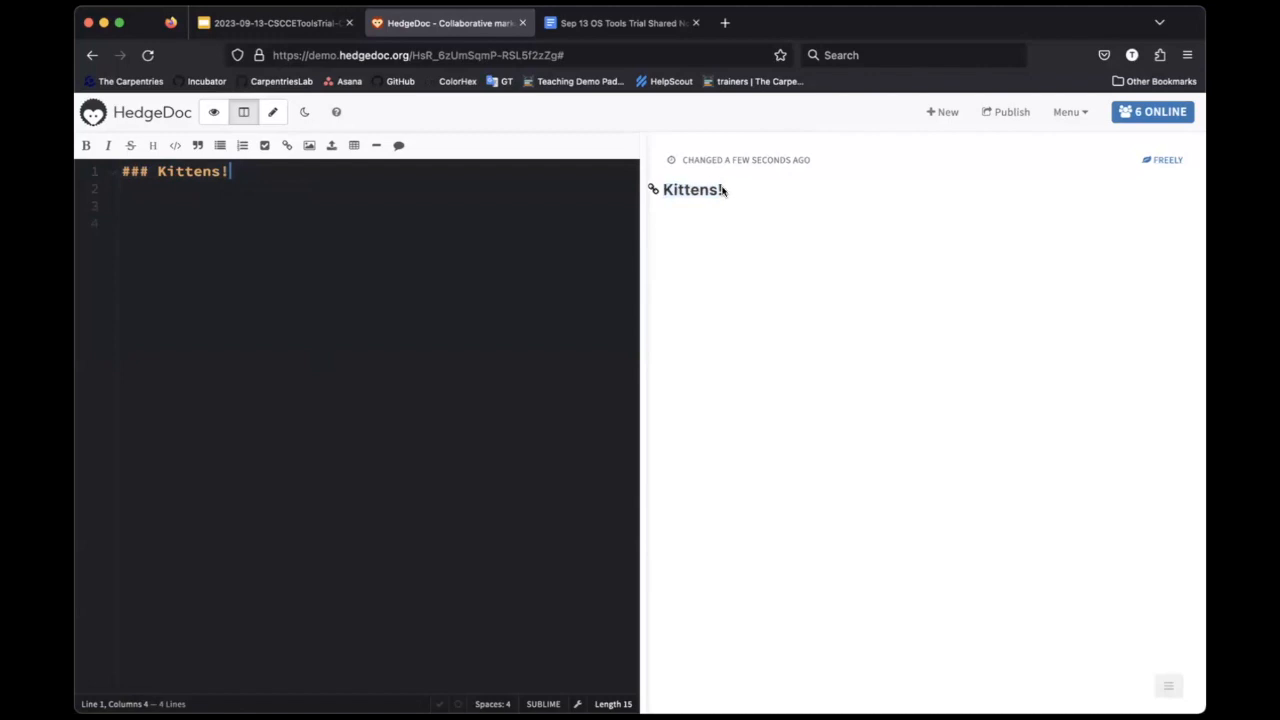
Remove the two extra hash signs so that "Kittens!" is a level-one heading
{"action": "left_click", "coordinate": [143, 173]}
{"action": "key", "text": "BackSpace"}
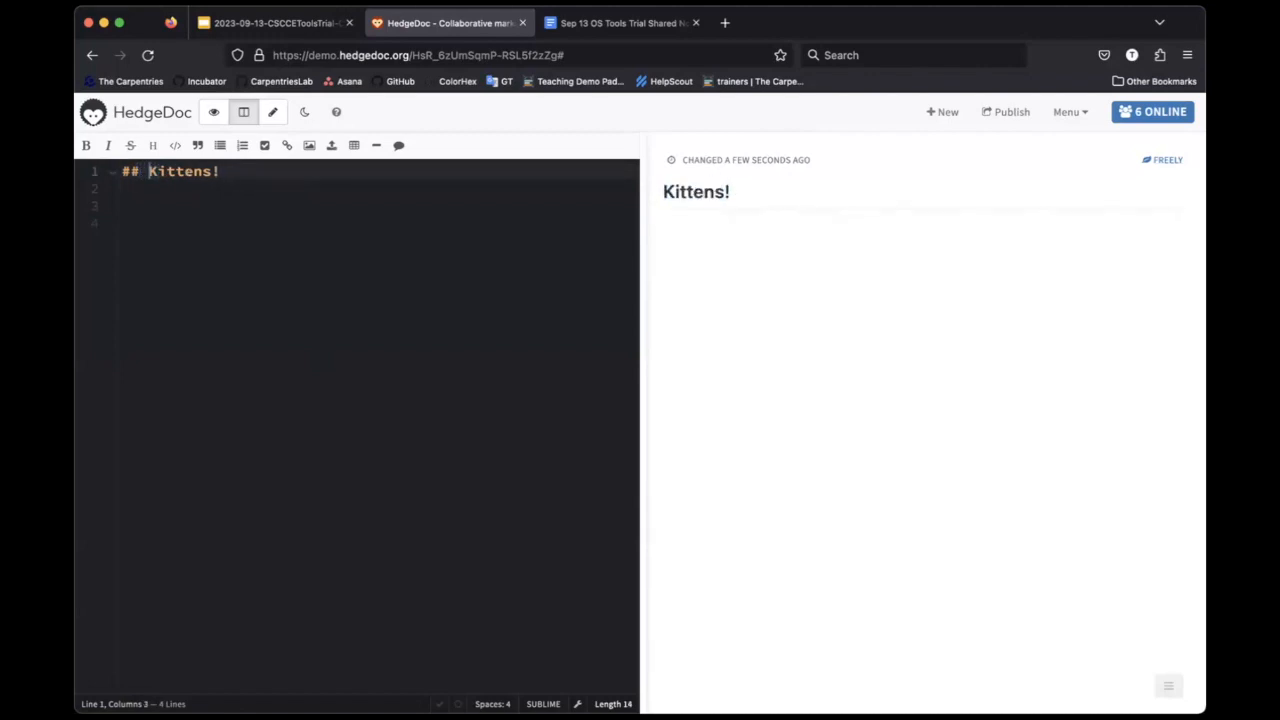
{"action": "key", "text": "BackSpace"}
{"action": "left_click", "coordinate": [137, 202]}
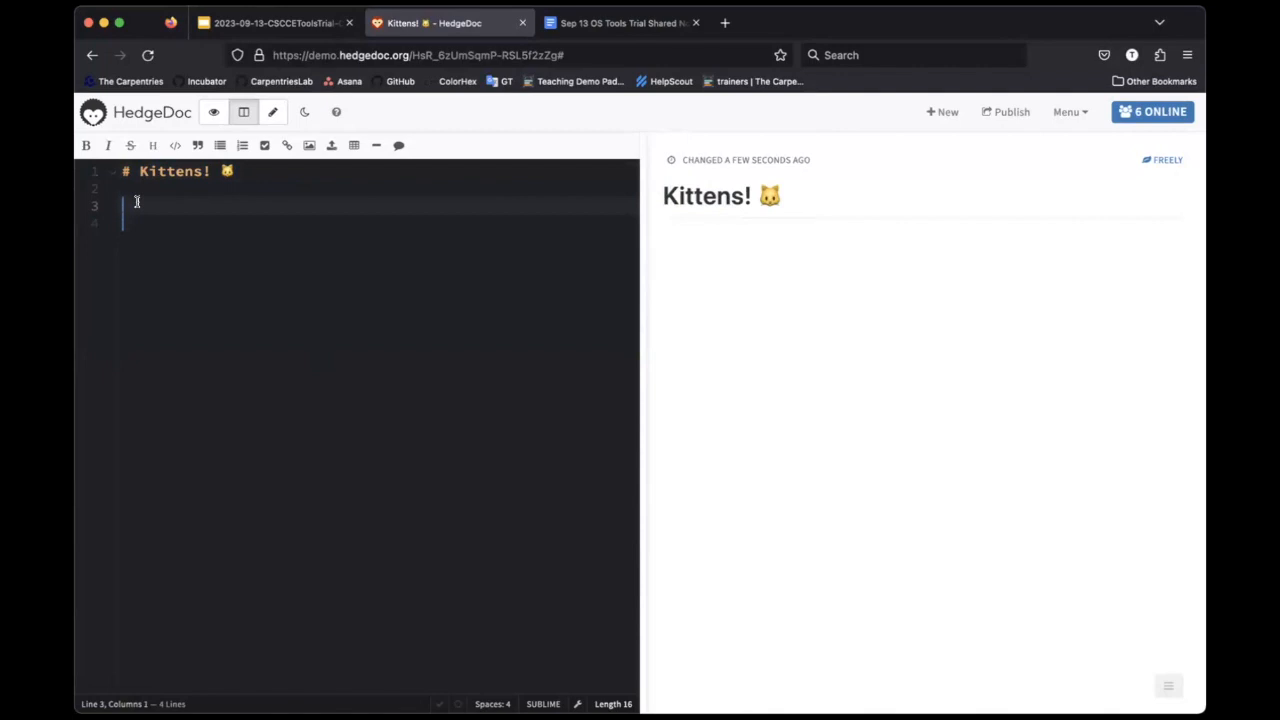
{"action": "type", "text": "!"}
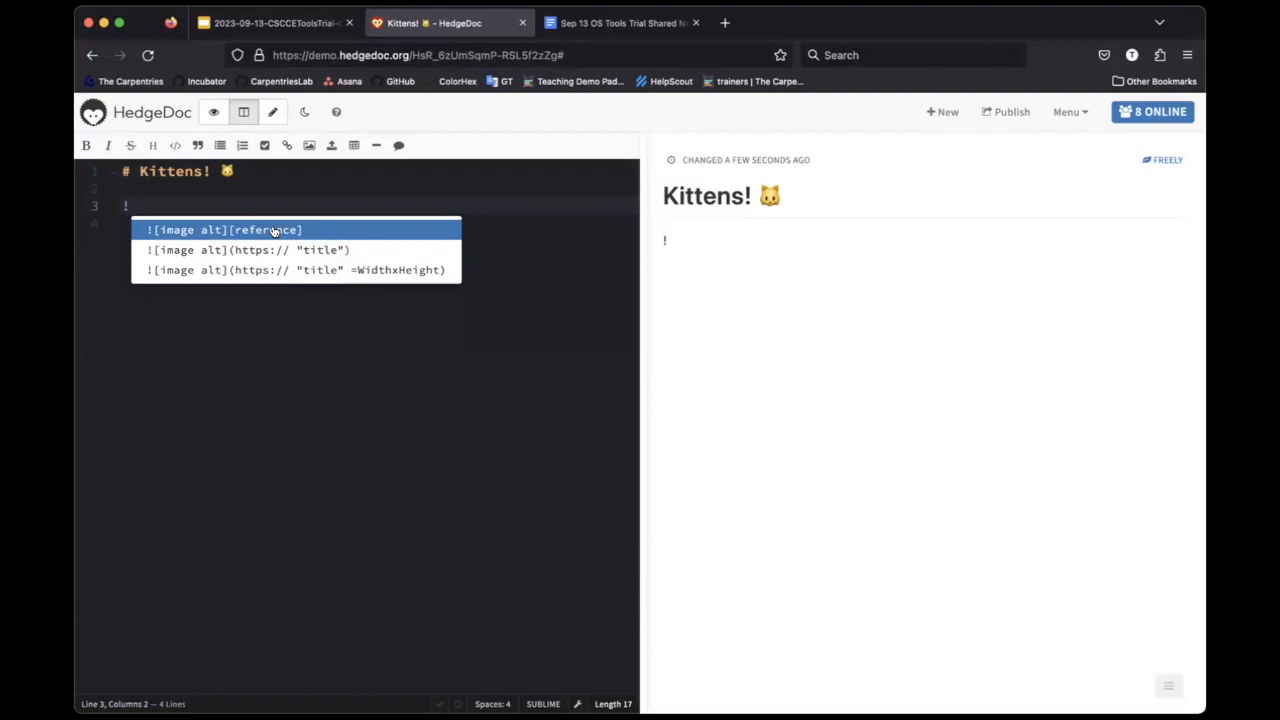
{"action": "key", "text": "Down"}
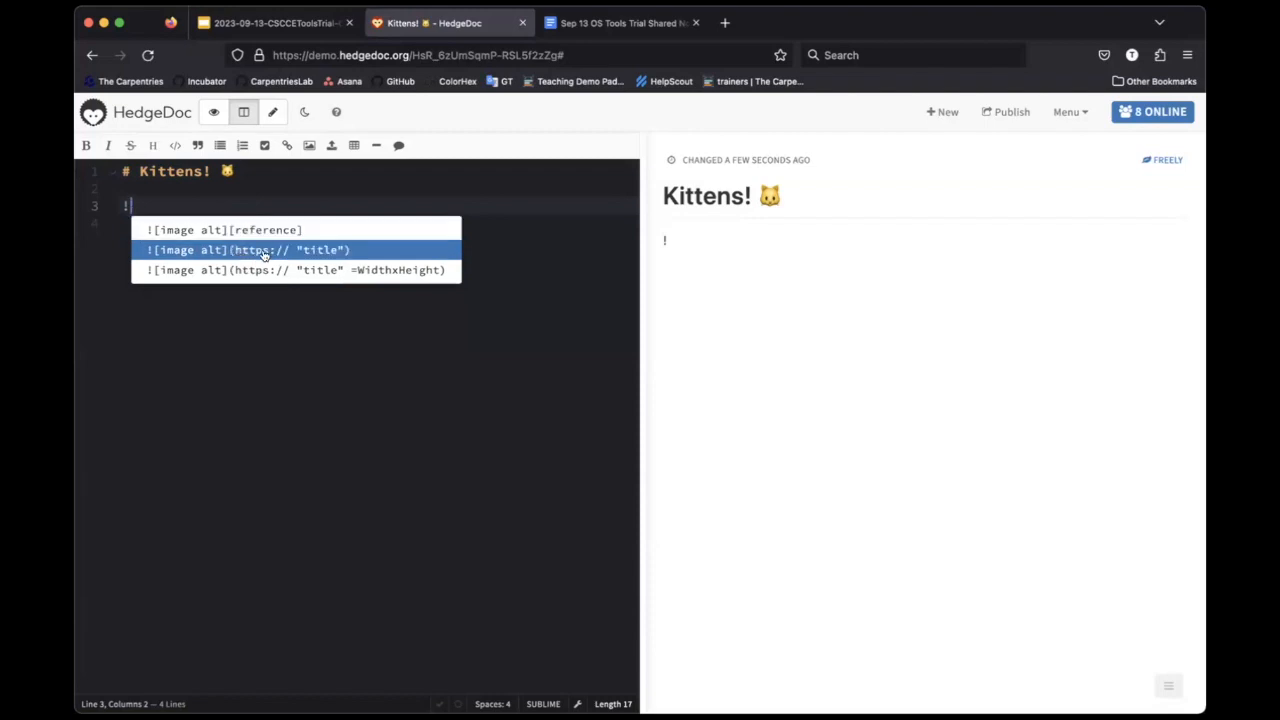
{"action": "key", "text": "Up"}
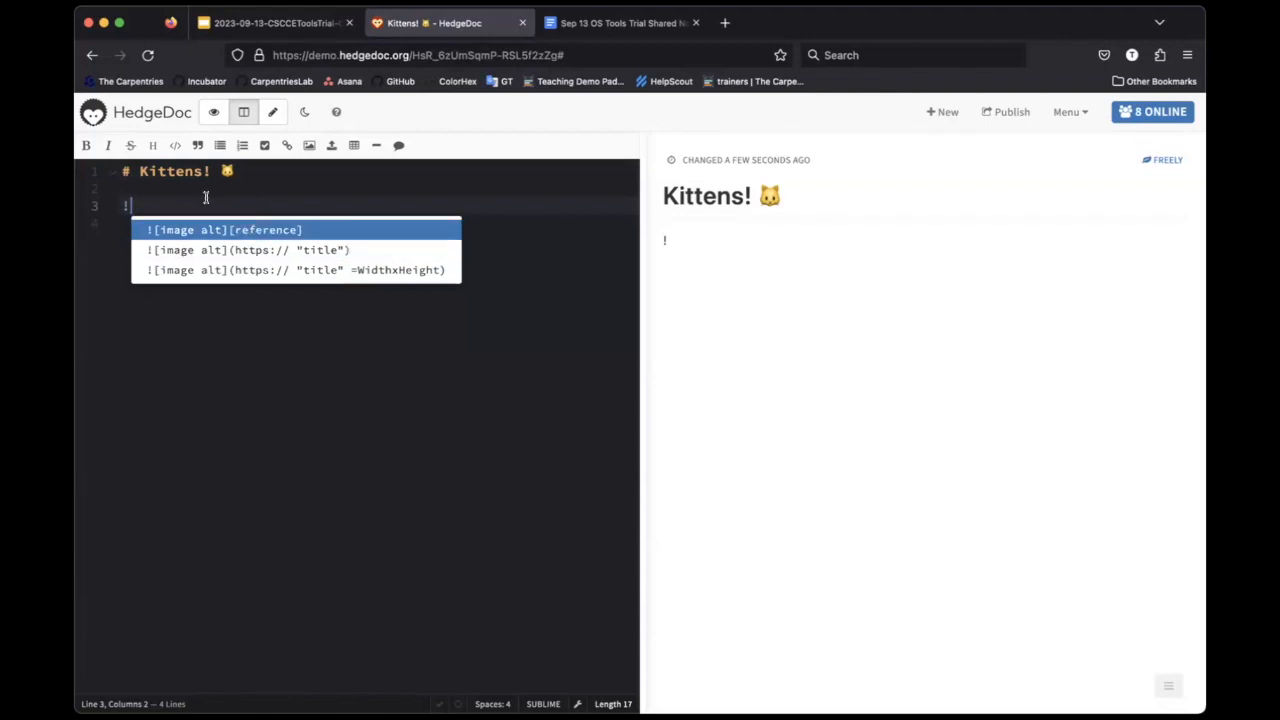
{"action": "type", "text": "[a kitten]"}
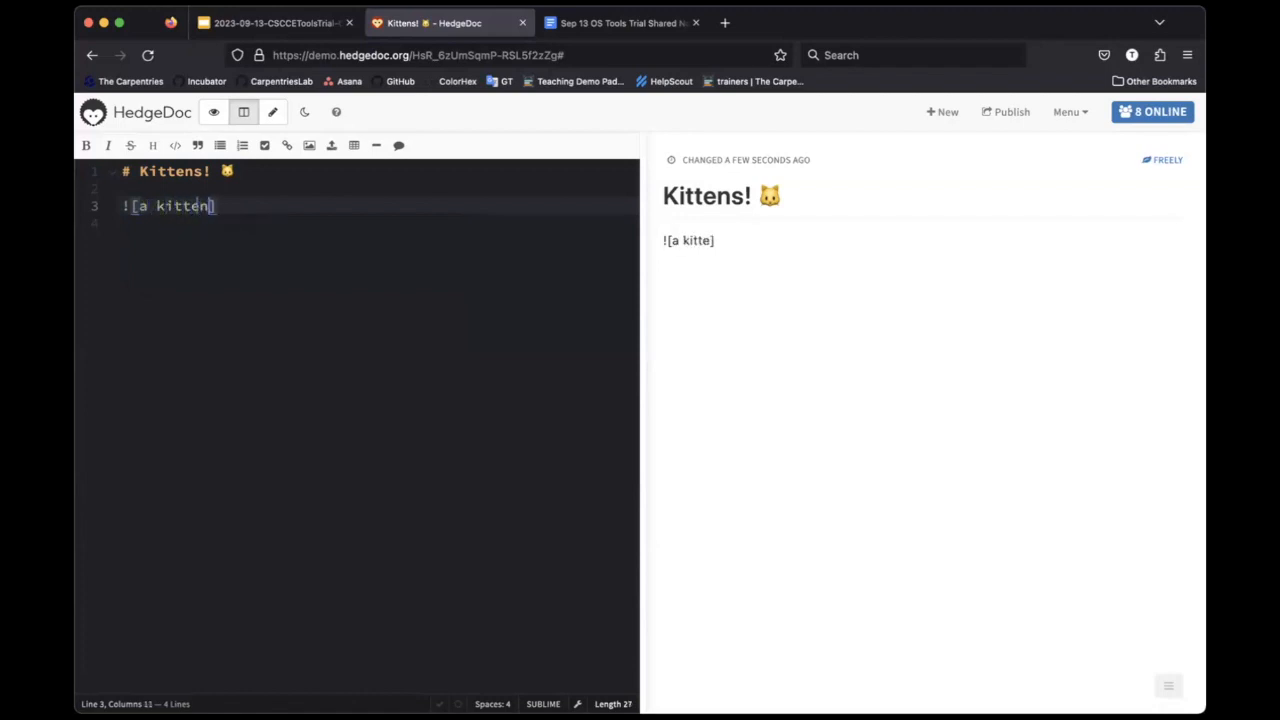
{"action": "type", "text": "("}
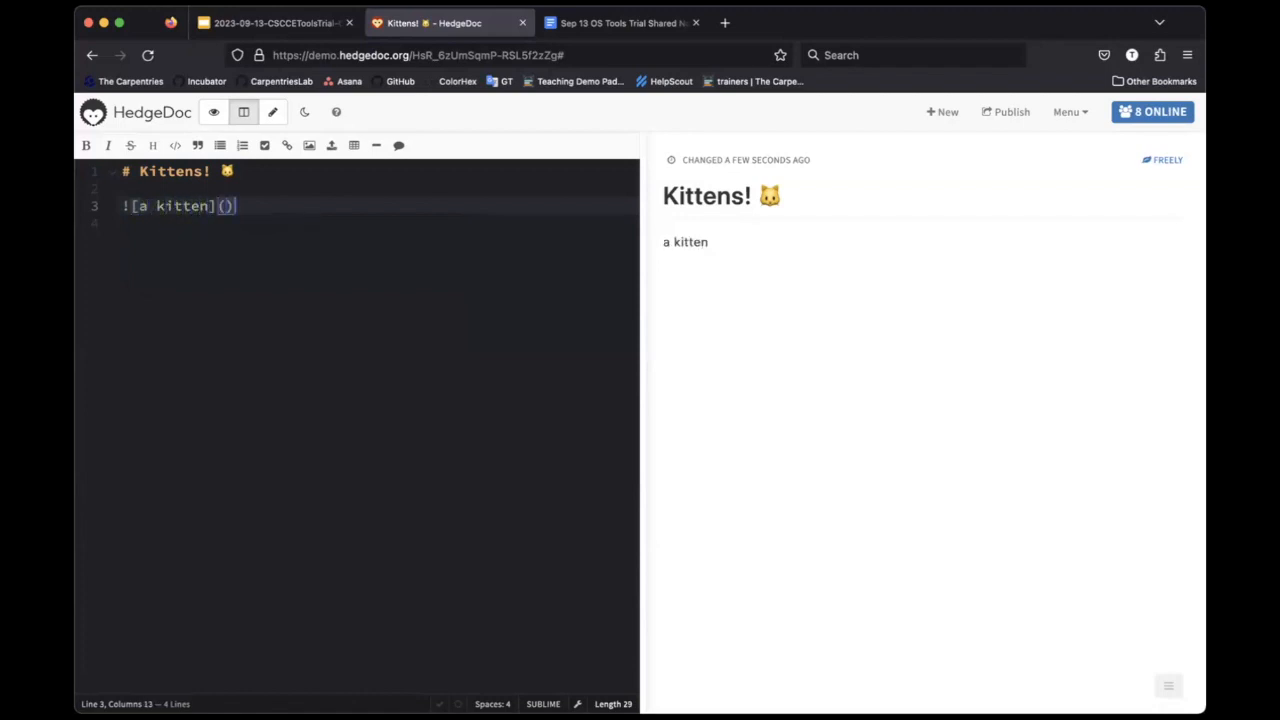
{"action": "type", "text": "https://"}
{"action": "type", "text": "placeki"}
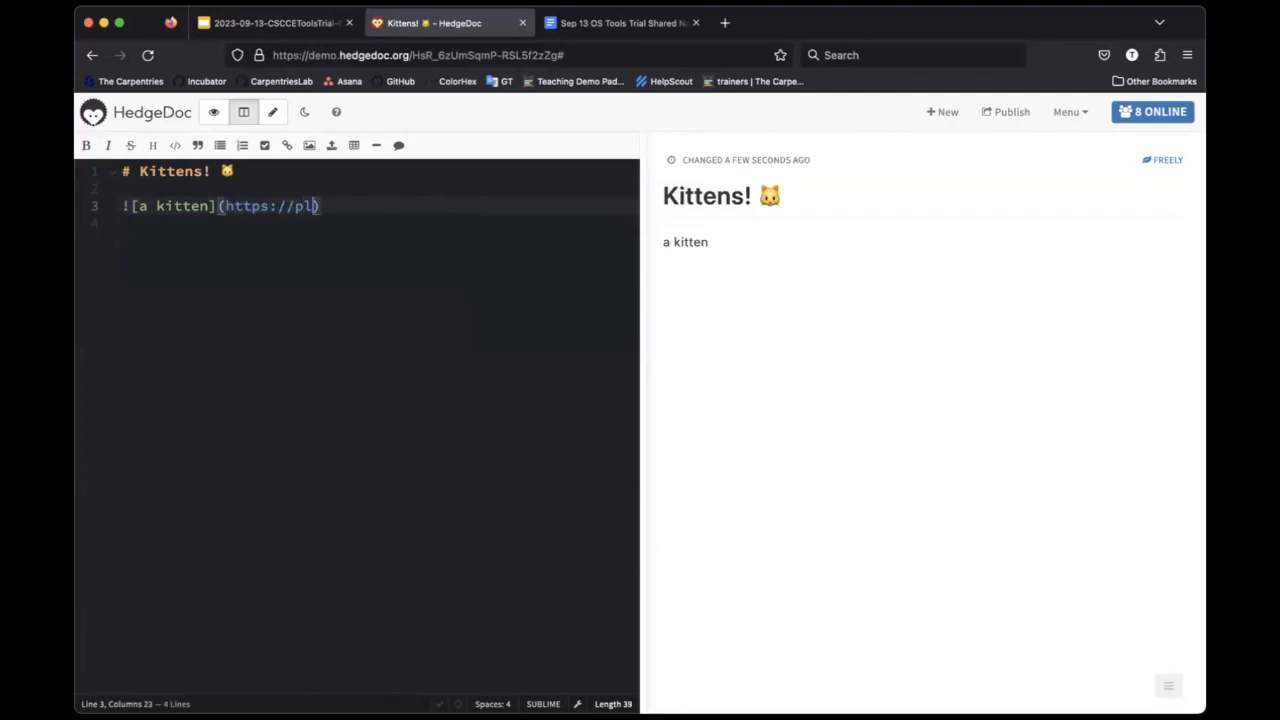
{"action": "type", "text": "tten.com"}
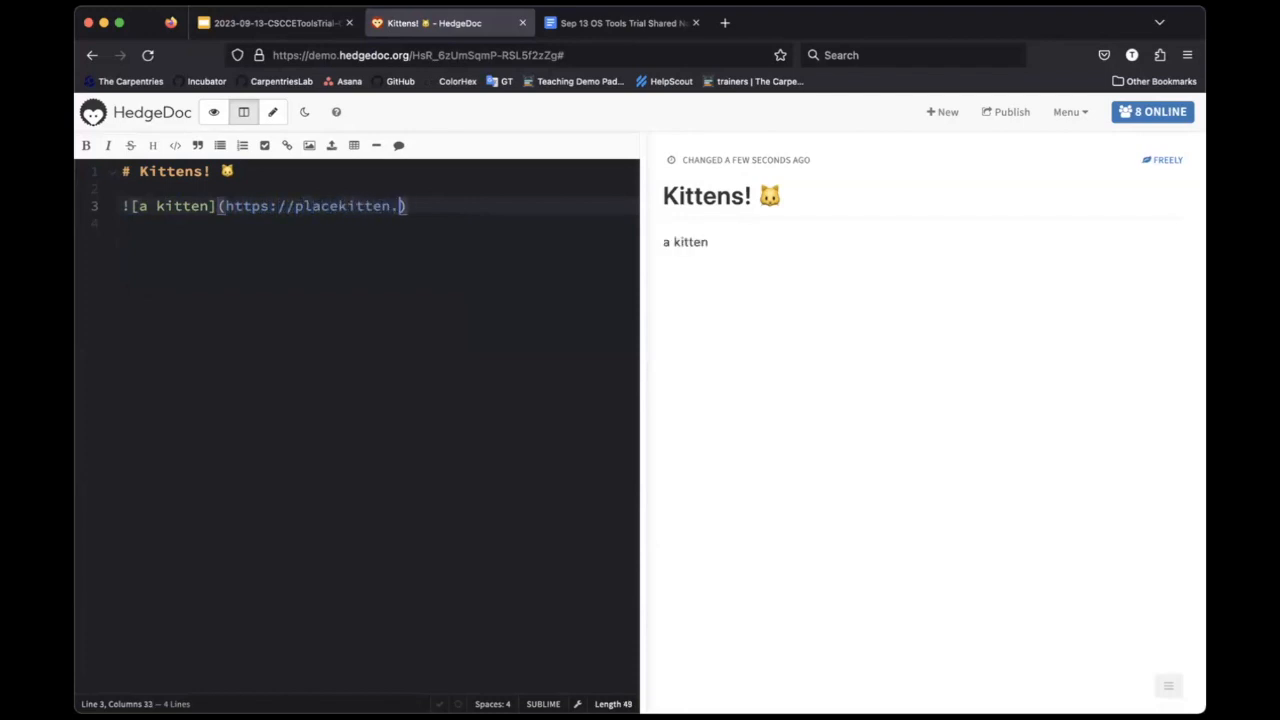
{"action": "type", "text": "/3"}
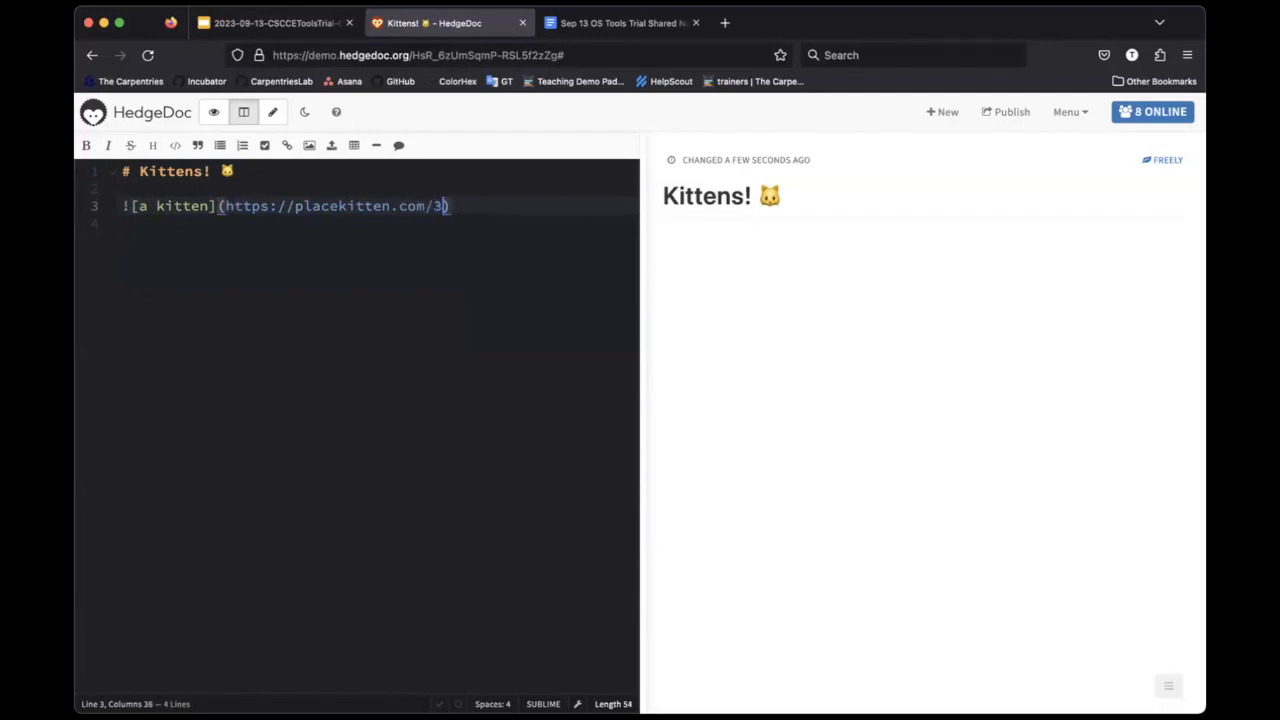
{"action": "type", "text": "00/300"}
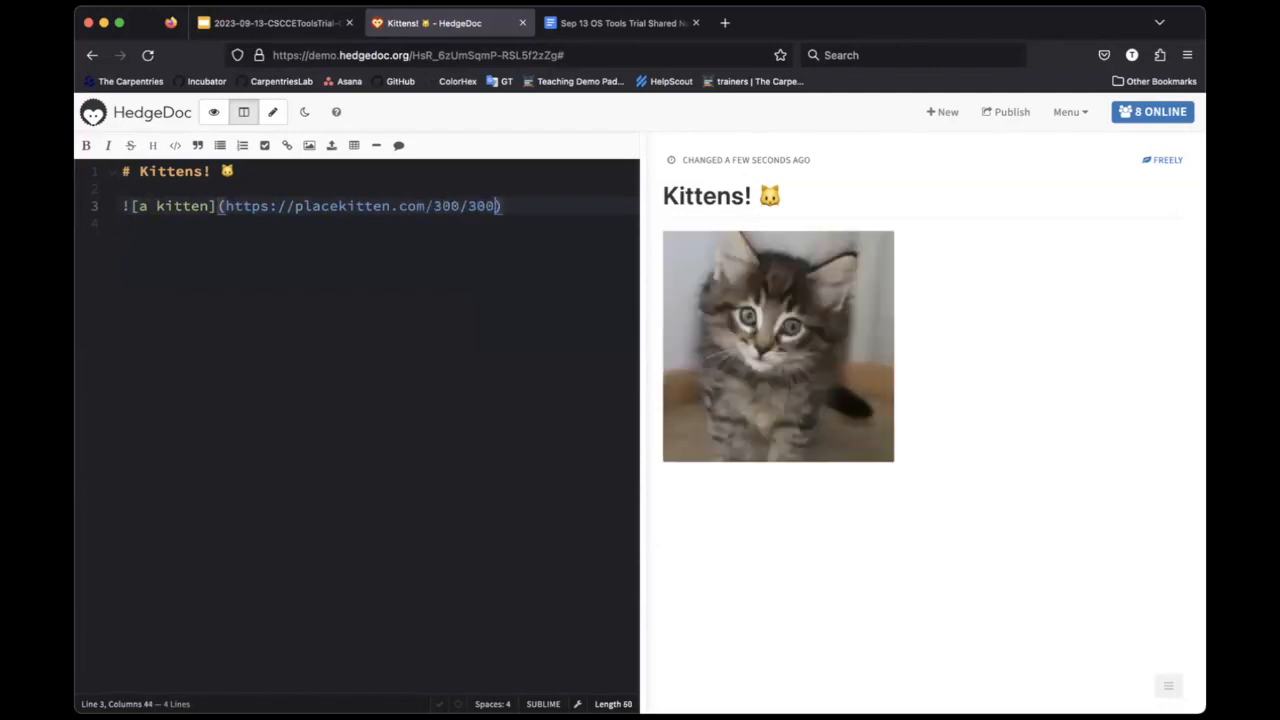
Open a fenced code block with three backticks on line 5, leaving a blank line below the image
{"action": "key", "text": "Return"}
{"action": "key", "text": "Return"}
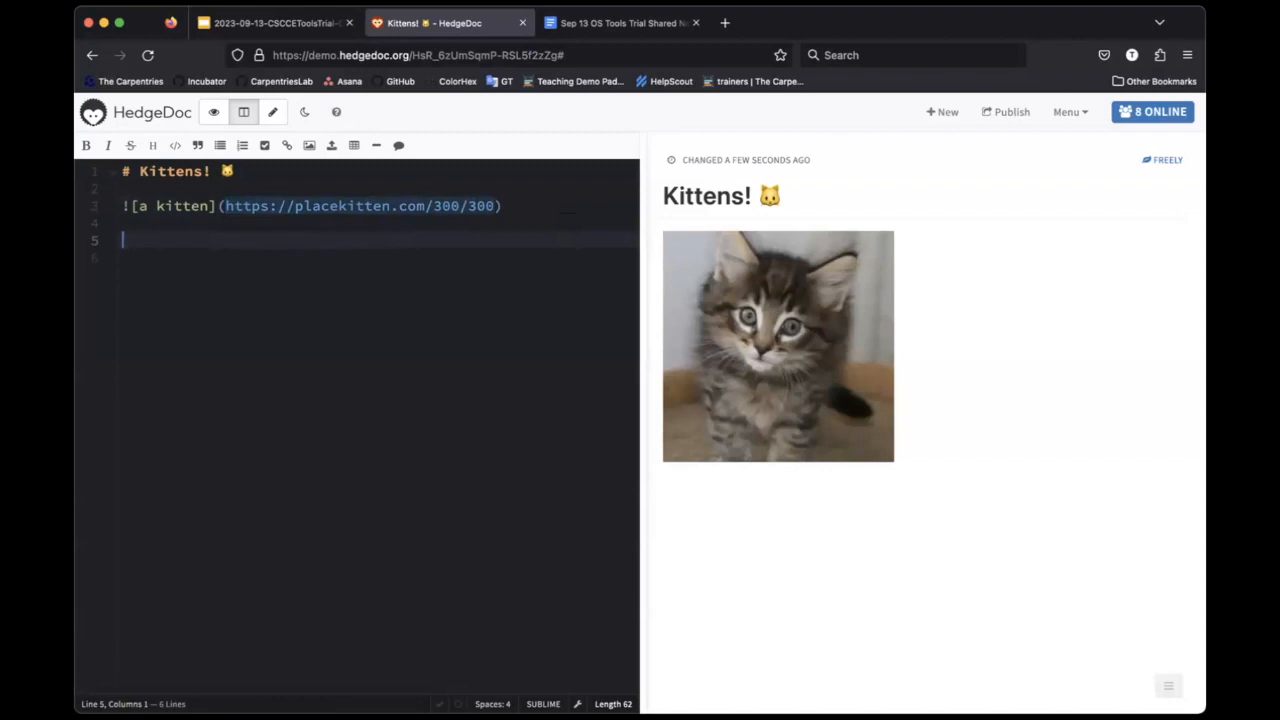
{"action": "type", "text": "---"}
{"action": "key", "text": "Return"}
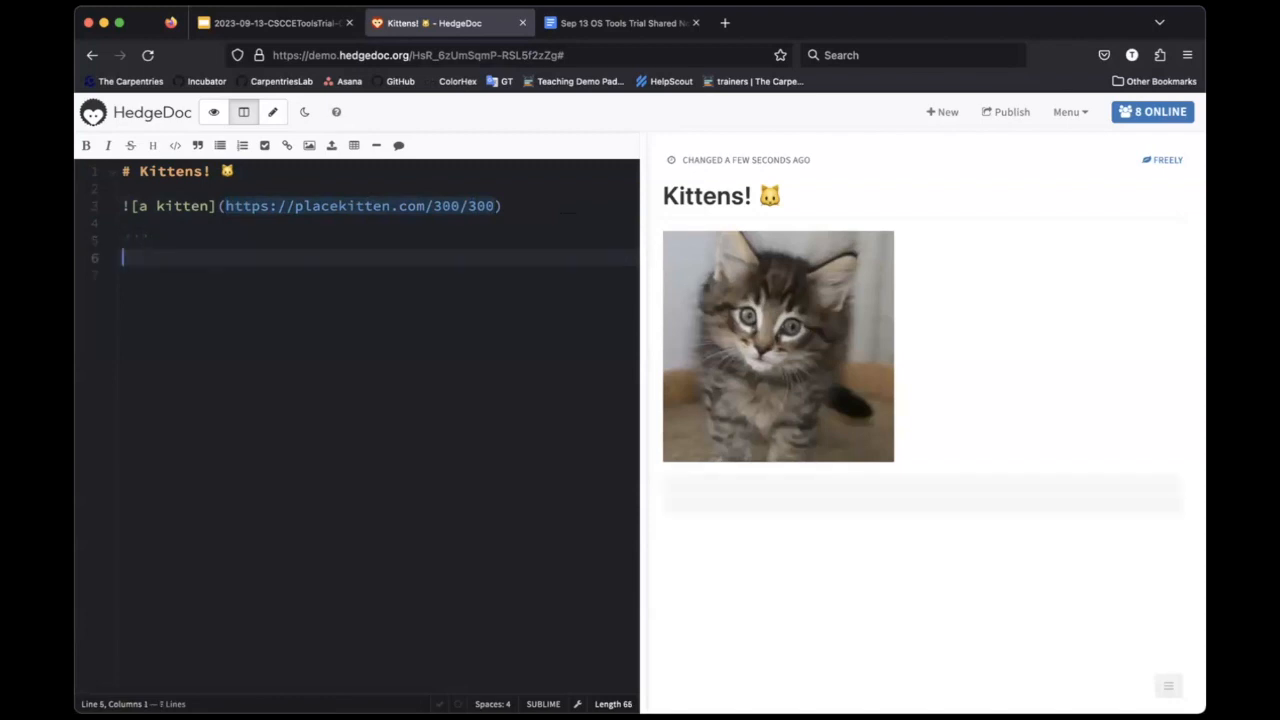
{"action": "key", "text": "Up"}
{"action": "key", "text": "shift+End"}
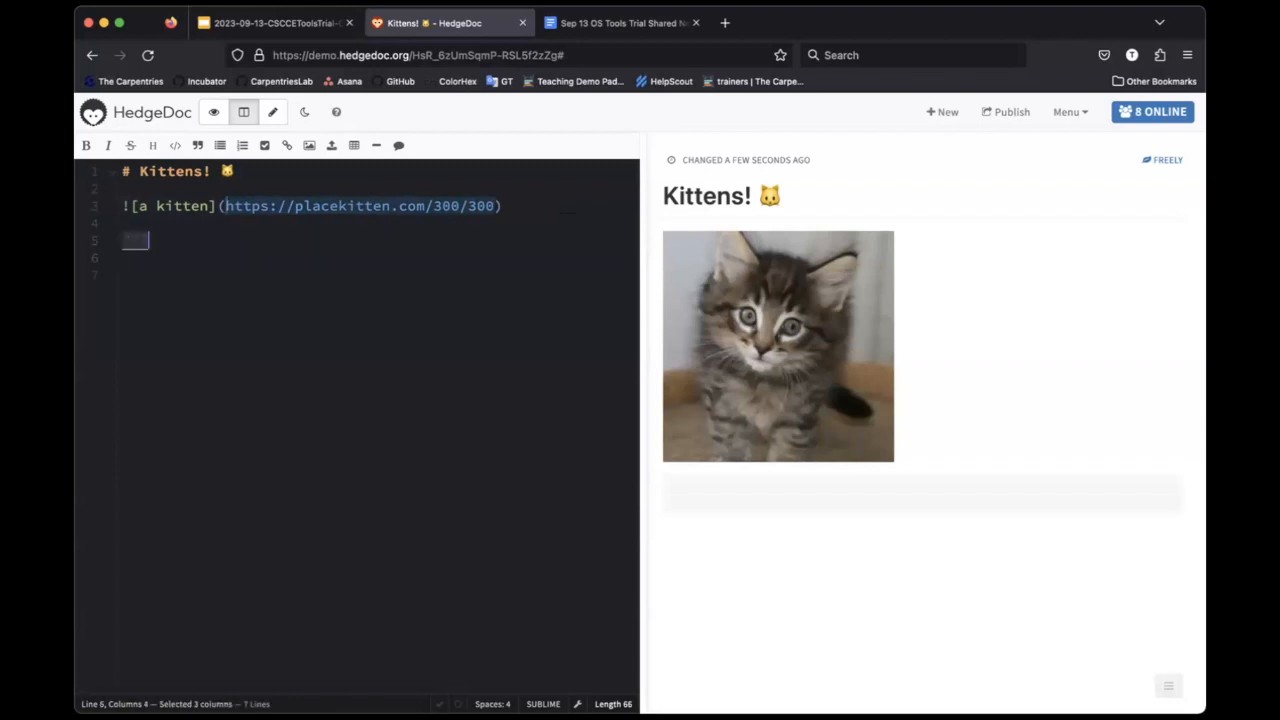
Write the line "import imageio as iio" inside the code block, directly beneath the opening backticks
{"action": "type", "text": "```import"}
{"action": "key", "text": "Left"}
{"action": "key", "text": "Left"}
{"action": "key", "text": "Left"}
{"action": "key", "text": "Left"}
{"action": "key", "text": "Left"}
{"action": "key", "text": "Left"}
{"action": "key", "text": "Left"}
{"action": "key", "text": "Left"}
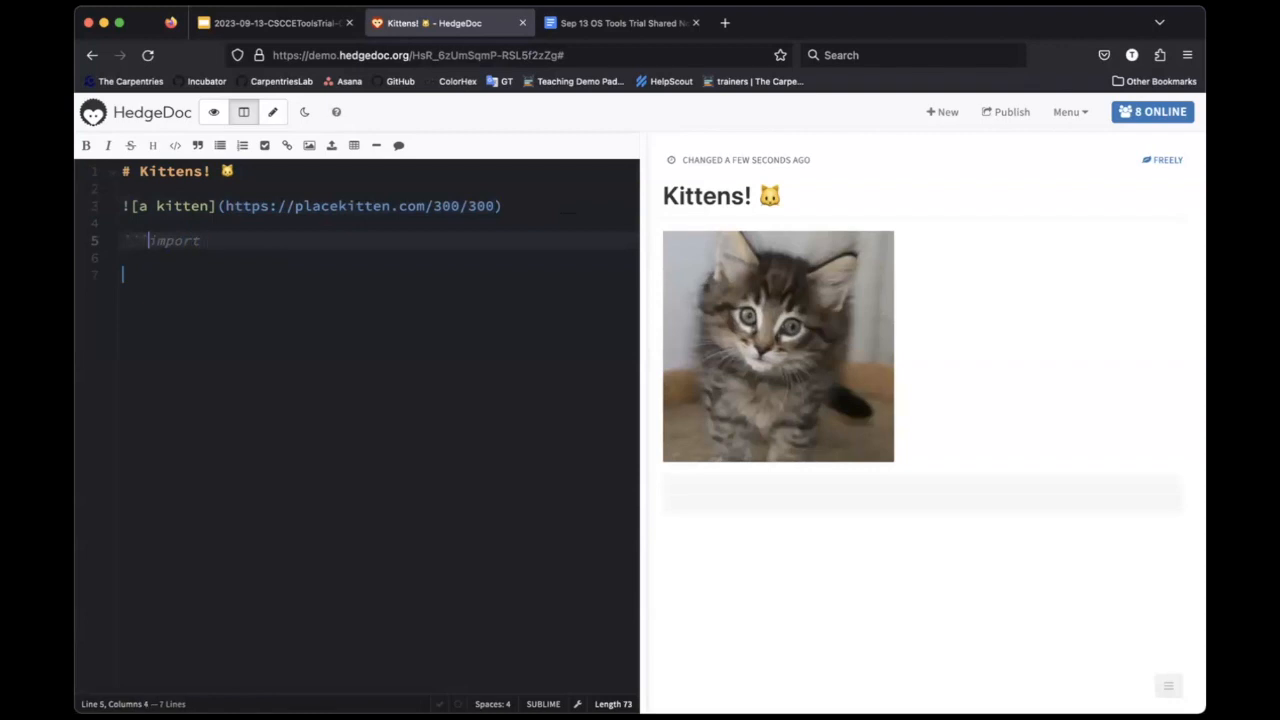
{"action": "key", "text": "Right"}
{"action": "key", "text": "Return"}
{"action": "key", "text": "End"}
{"action": "type", "text": "image"}
{"action": "type", "text": "as iio"}
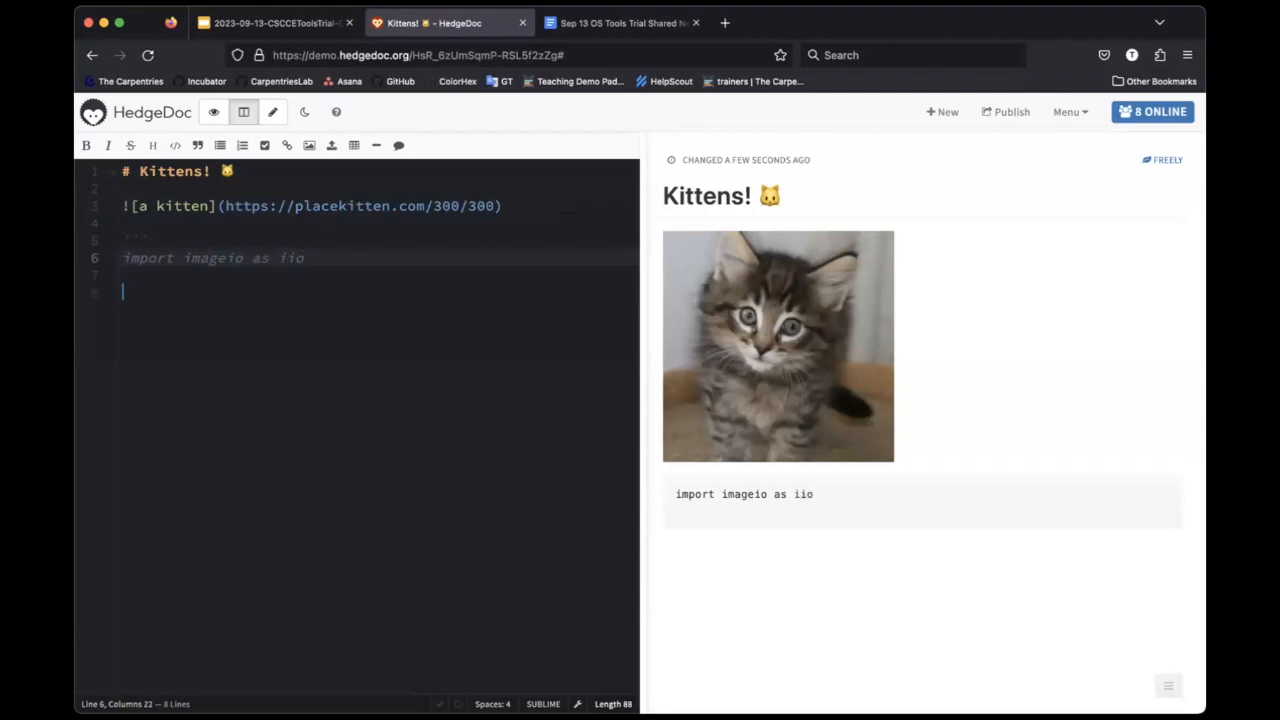
Close the code block with three backticks and set its language to python after the opening fence
{"action": "key", "text": "Return"}
{"action": "type", "text": "```"}
{"action": "key", "text": "Up"}
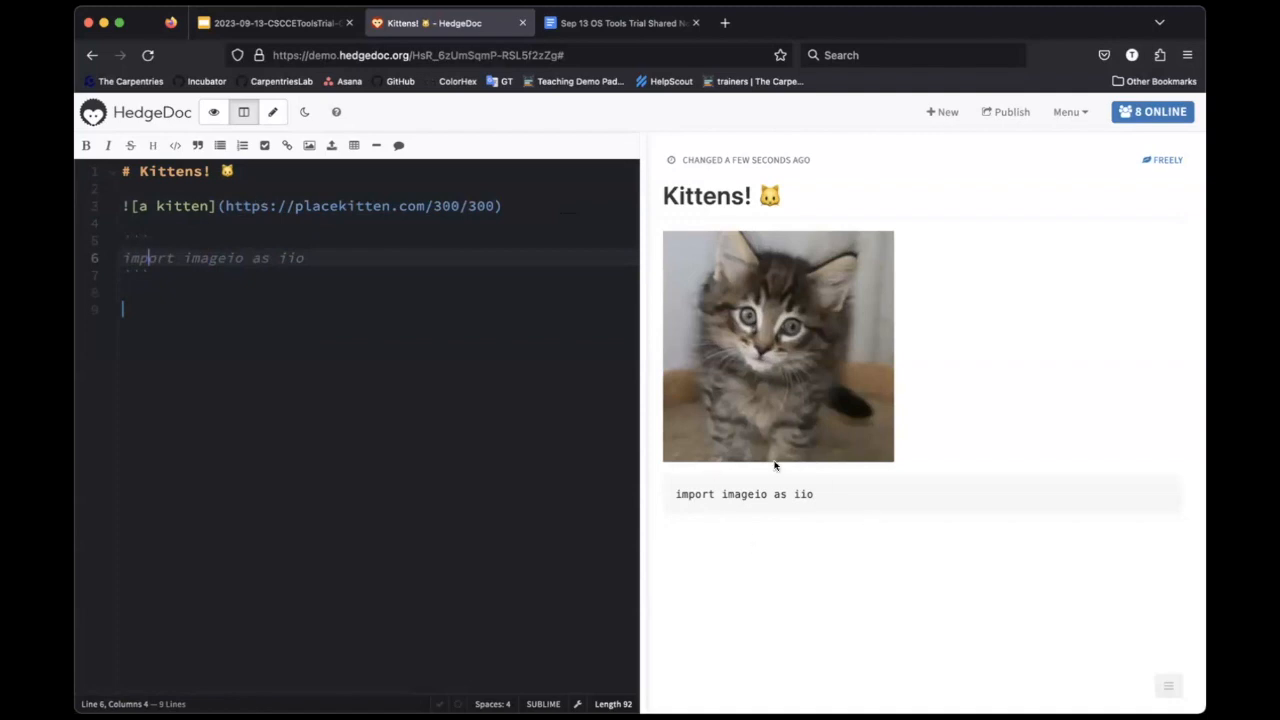
{"action": "left_click", "coordinate": [211, 245]}
{"action": "type", "text": "p"}
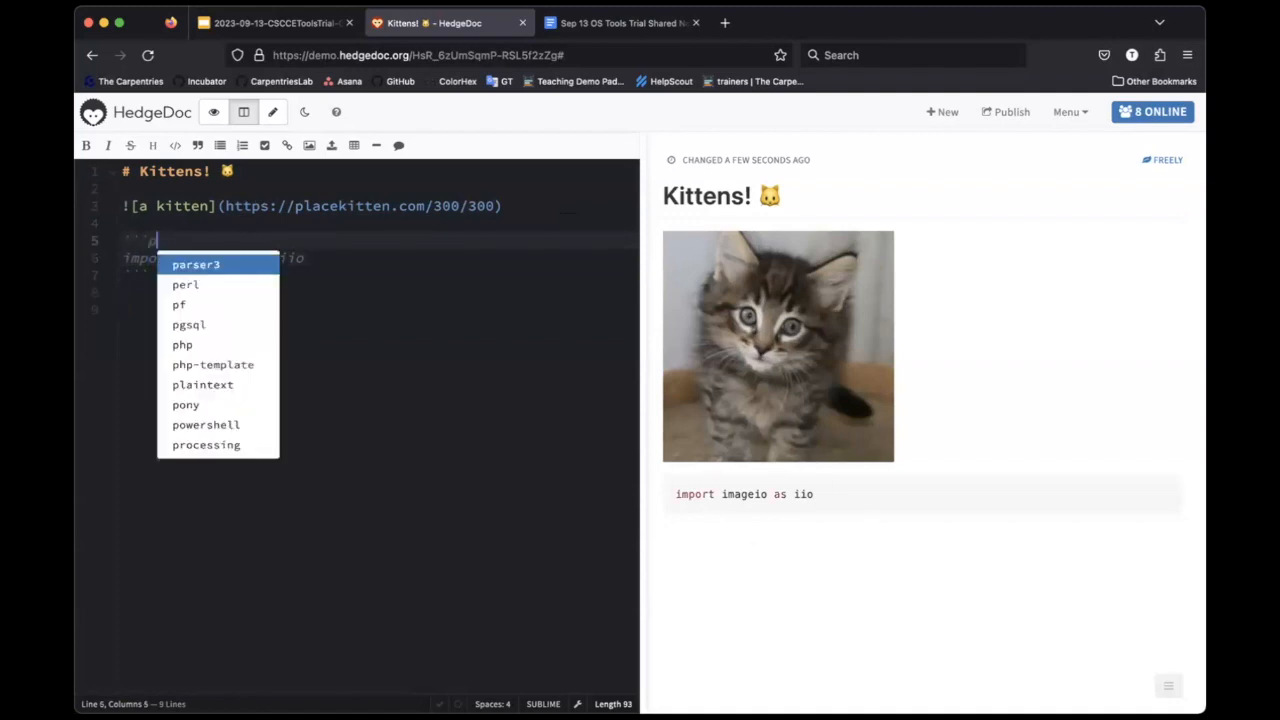
{"action": "type", "text": "ython"}
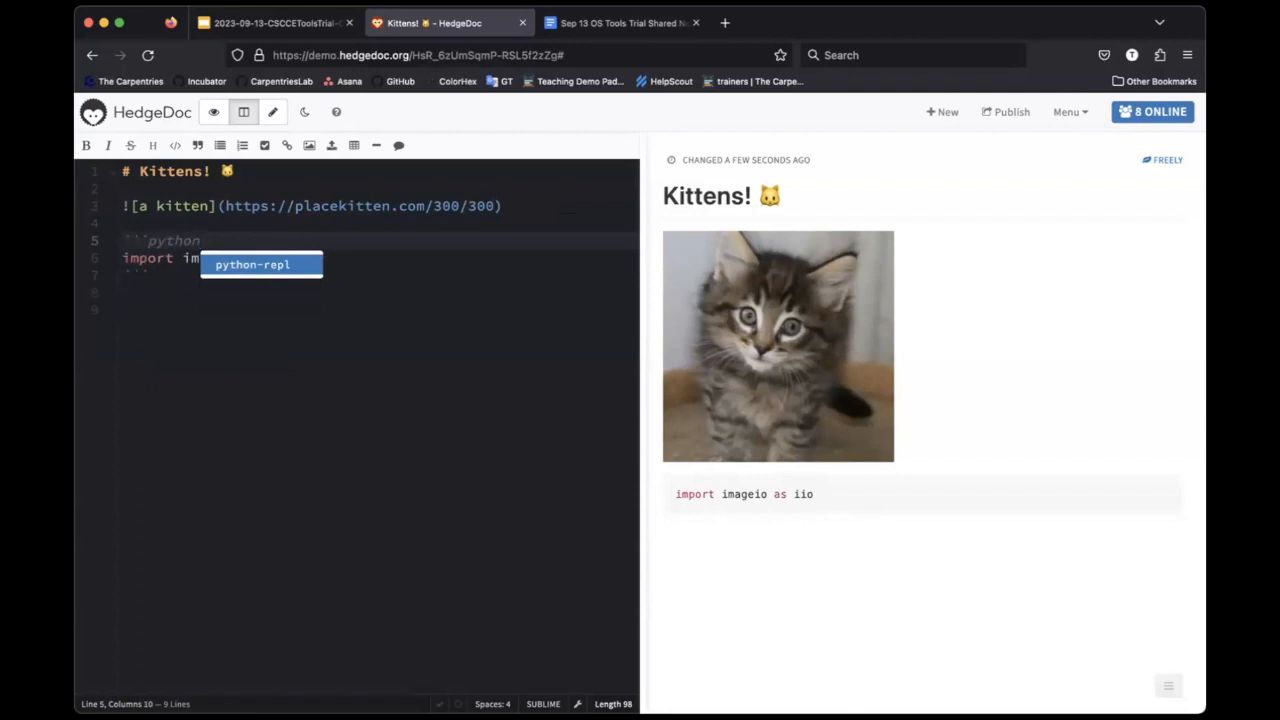
{"action": "left_click", "coordinate": [149, 239]}
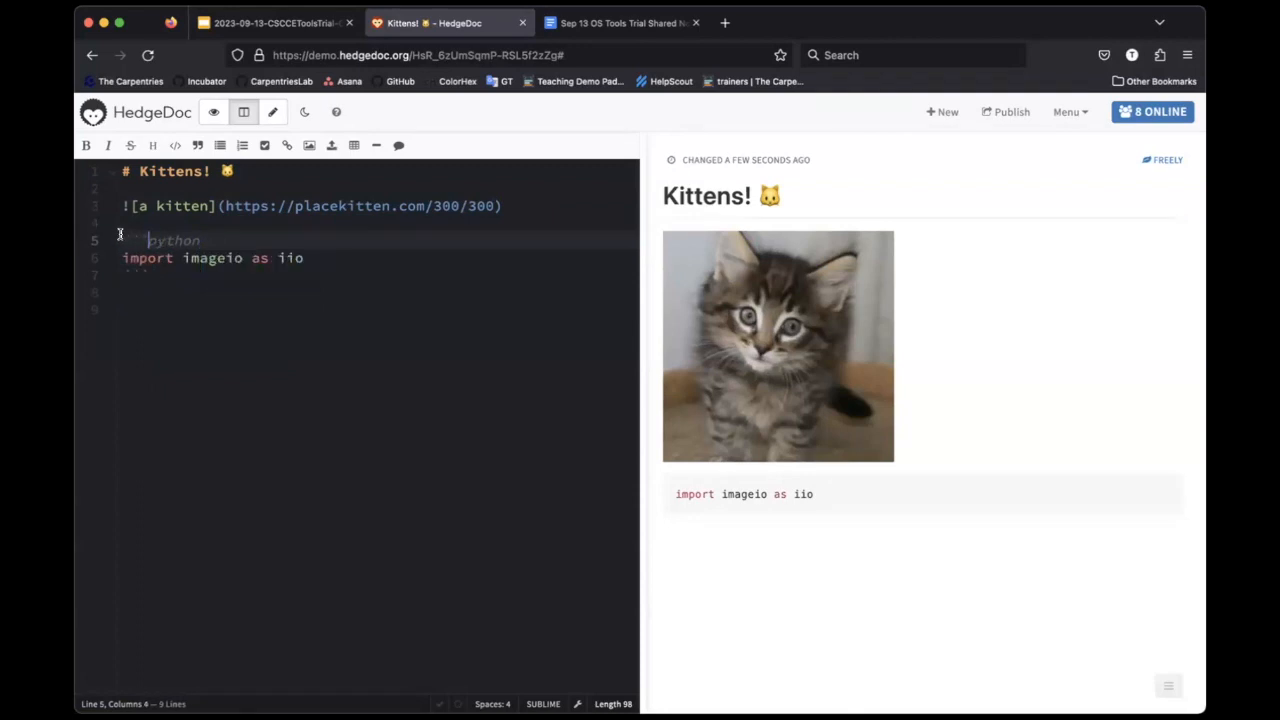
{"action": "double_click", "coordinate": [139, 257]}
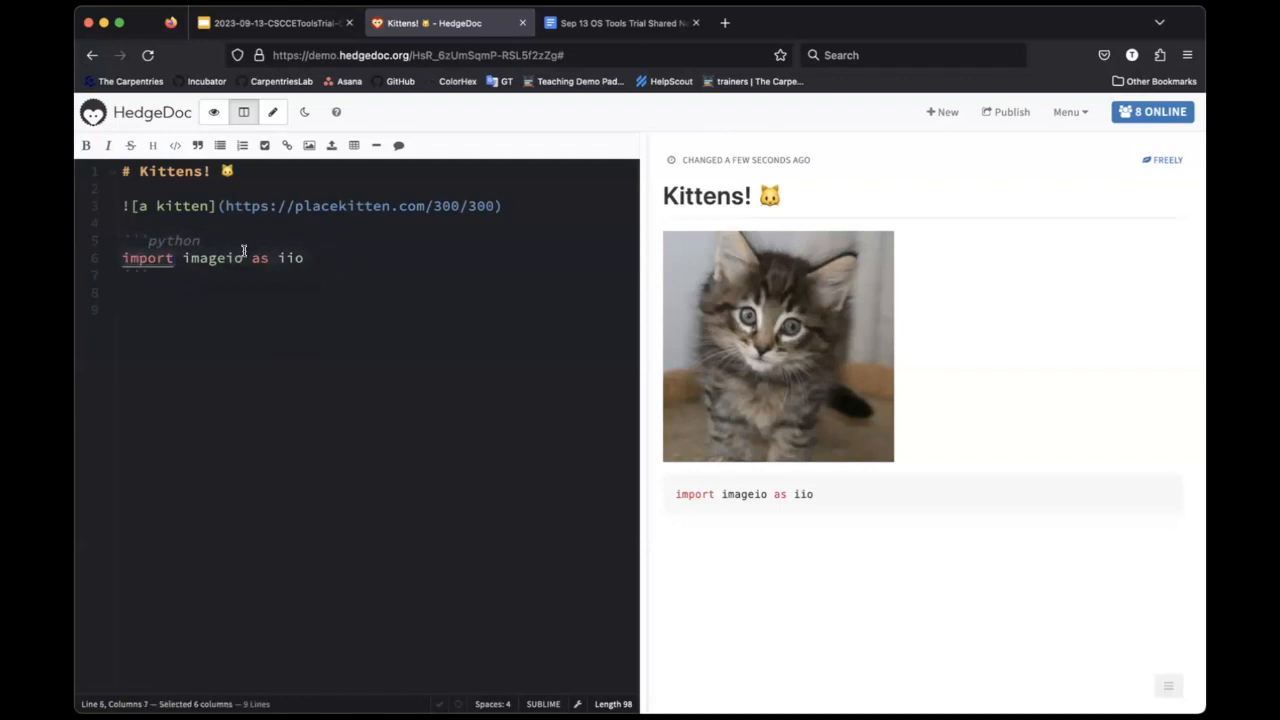
{"action": "left_click", "coordinate": [311, 257]}
{"action": "left_click_drag", "start_coordinate": [311, 257], "coordinate": [121, 260]}
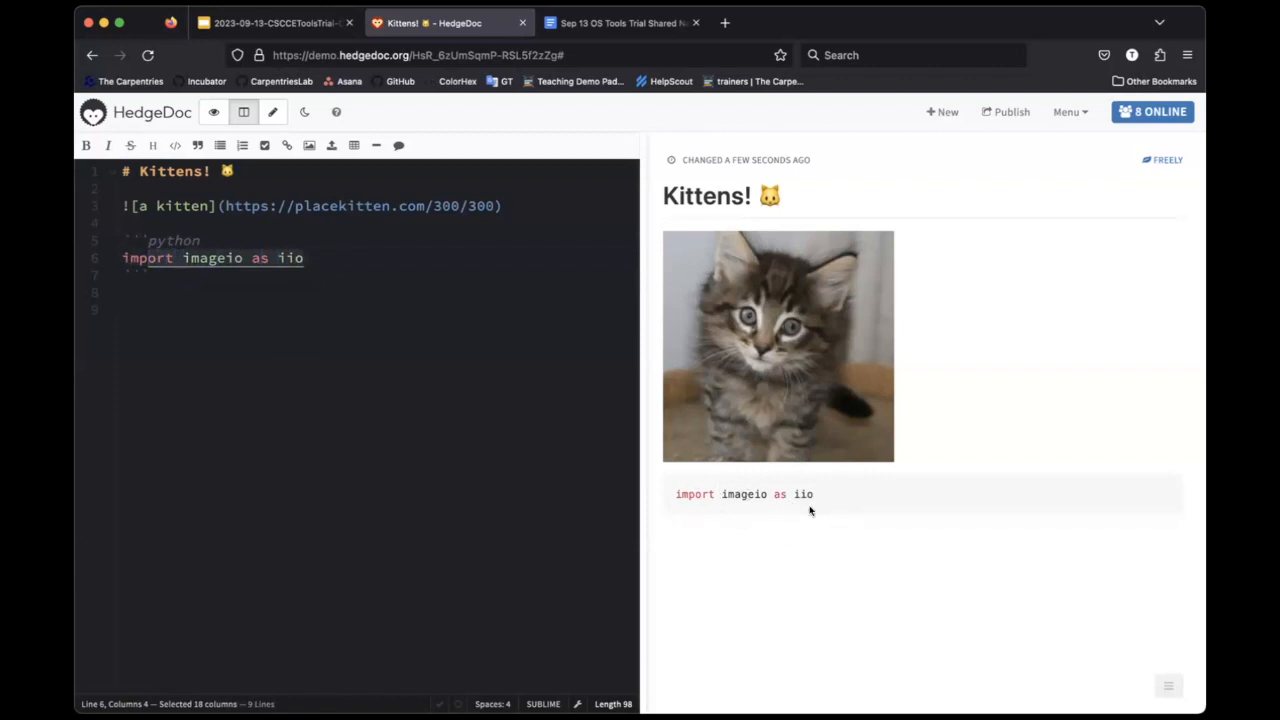
{"action": "left_click", "coordinate": [381, 262]}
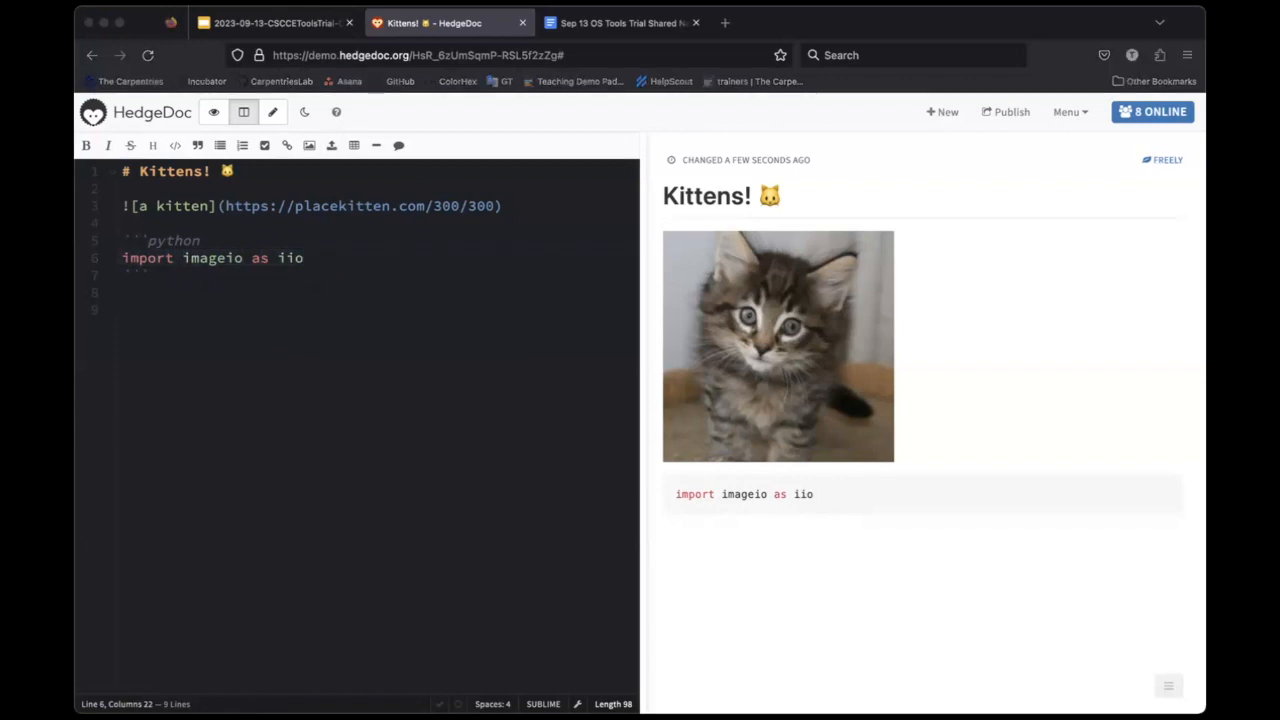
{"action": "left_click", "coordinate": [318, 264]}
{"action": "type", "text": "from matplotlib import pyplot as plt  image = iio.imread('https://placekitten.com/300/300') image = image[::-1,:] plt.imshow(image)"}
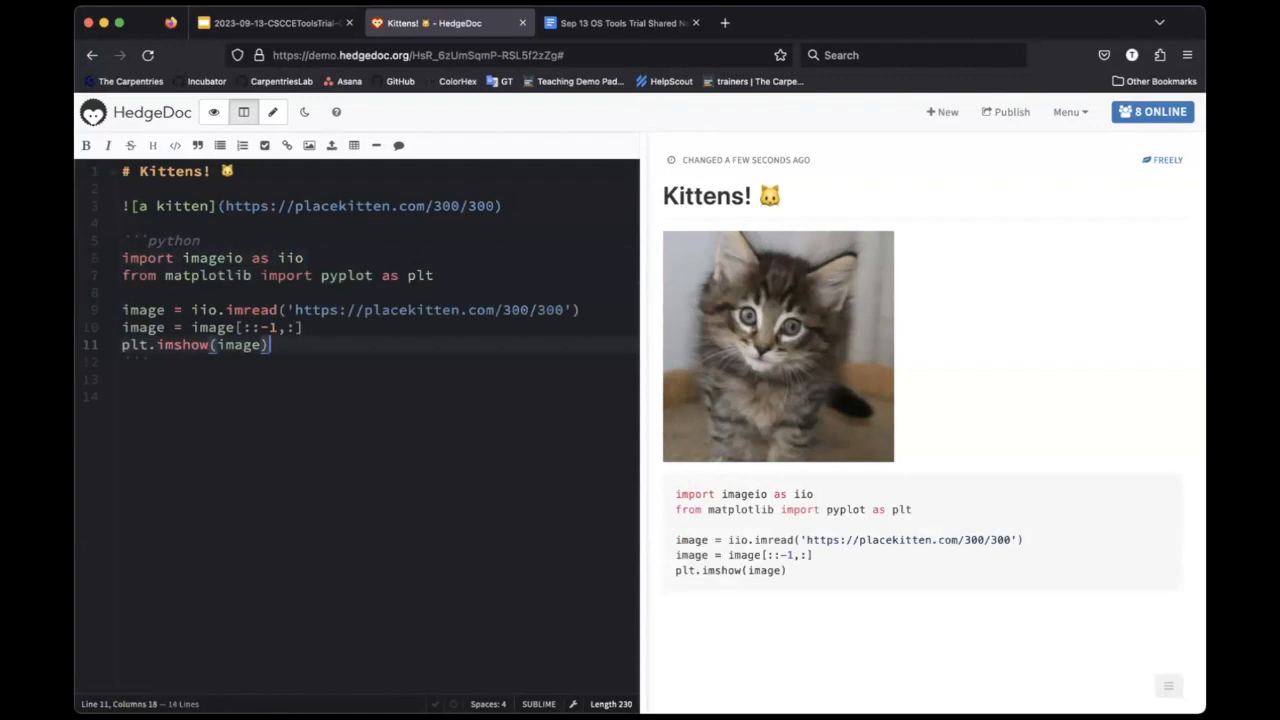
Below the code block, starting on line 14, add a bulleted list with the items "bullet", "point" and "lists"
{"action": "key", "text": "Down"}
{"action": "key", "text": "Down"}
{"action": "key", "text": "Down"}
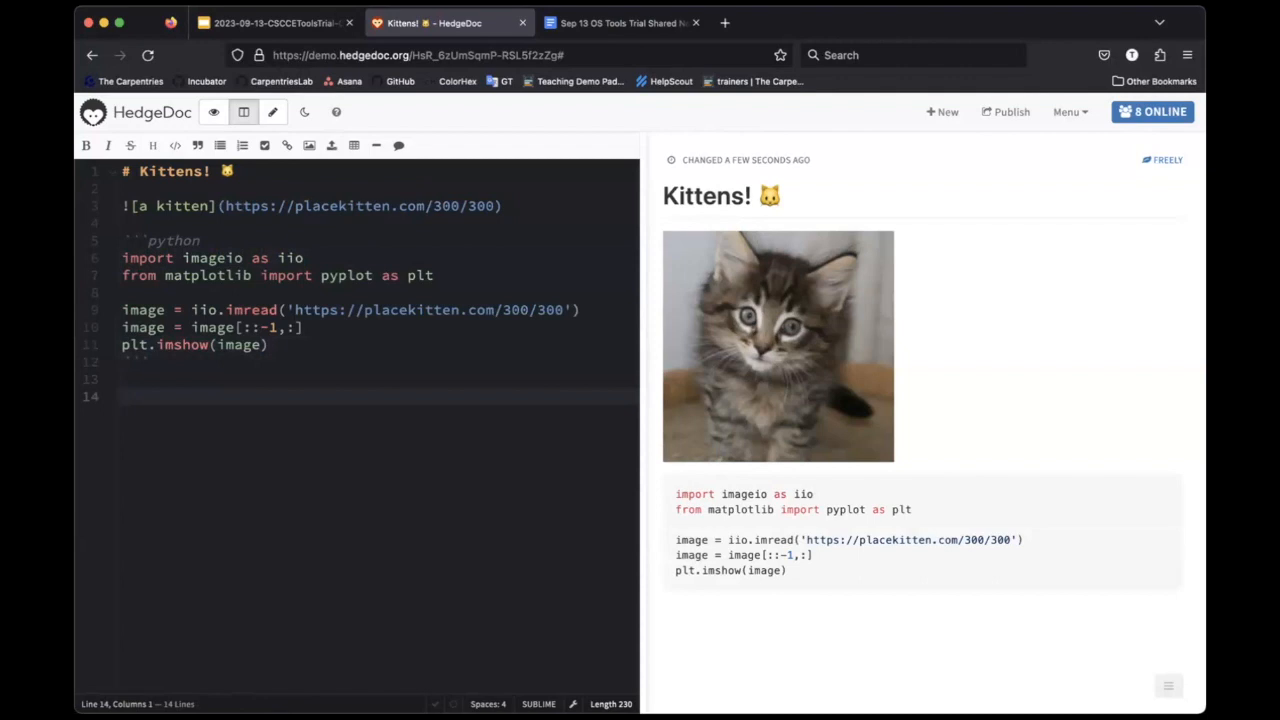
{"action": "type", "text": "- bullet"}
{"action": "key", "text": "Return"}
{"action": "type", "text": "point"}
{"action": "key", "text": "Return"}
{"action": "type", "text": "lists"}
{"action": "key", "text": "Return"}
{"action": "key", "text": "Return"}
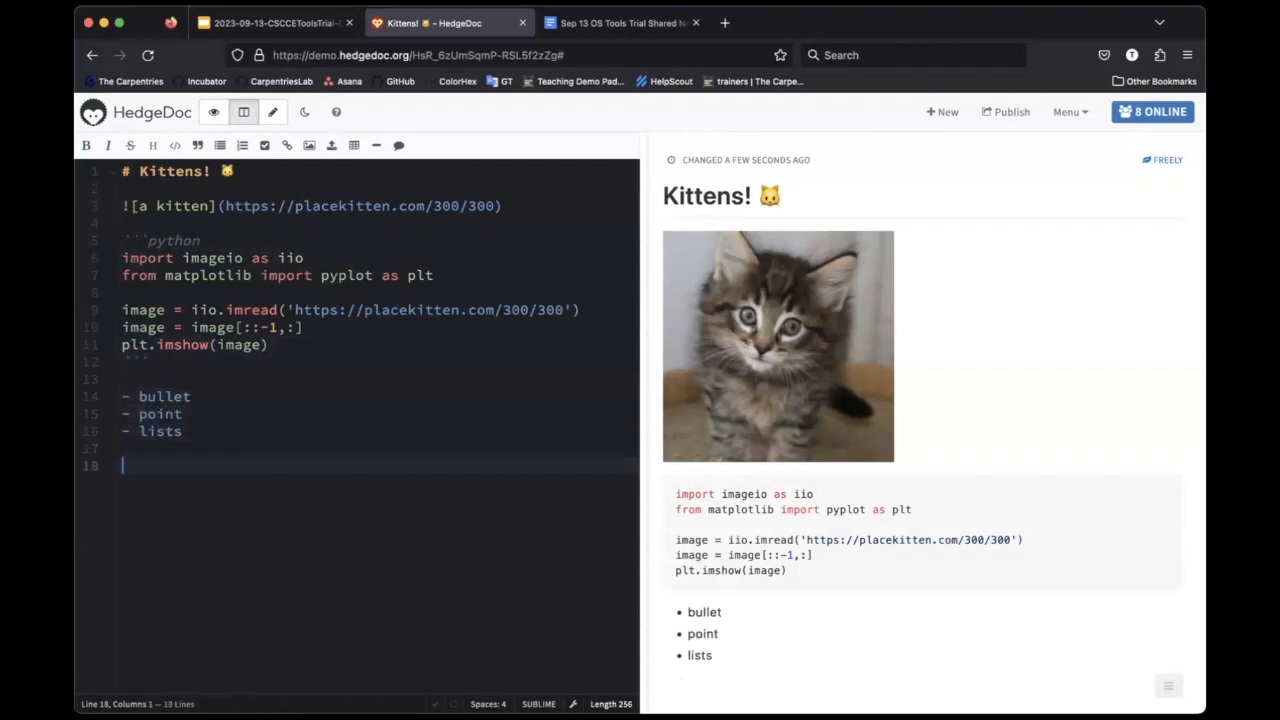
Below the bulleted list, add a numbered list with the items "numbered", "lists" and "too"
{"action": "type", "text": "1."}
{"action": "key", "text": "Return"}
{"action": "key", "text": "Up"}
{"action": "type", "text": "numbered"}
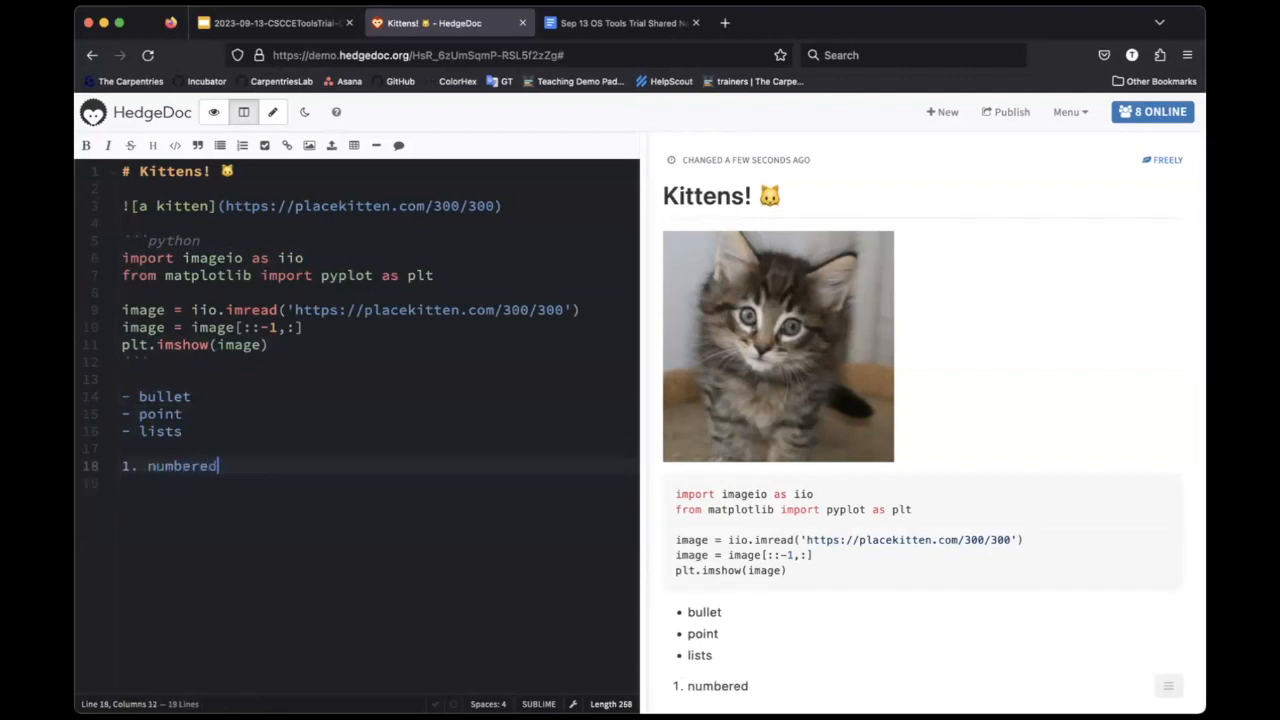
{"action": "key", "text": "Return"}
{"action": "type", "text": "kists"}
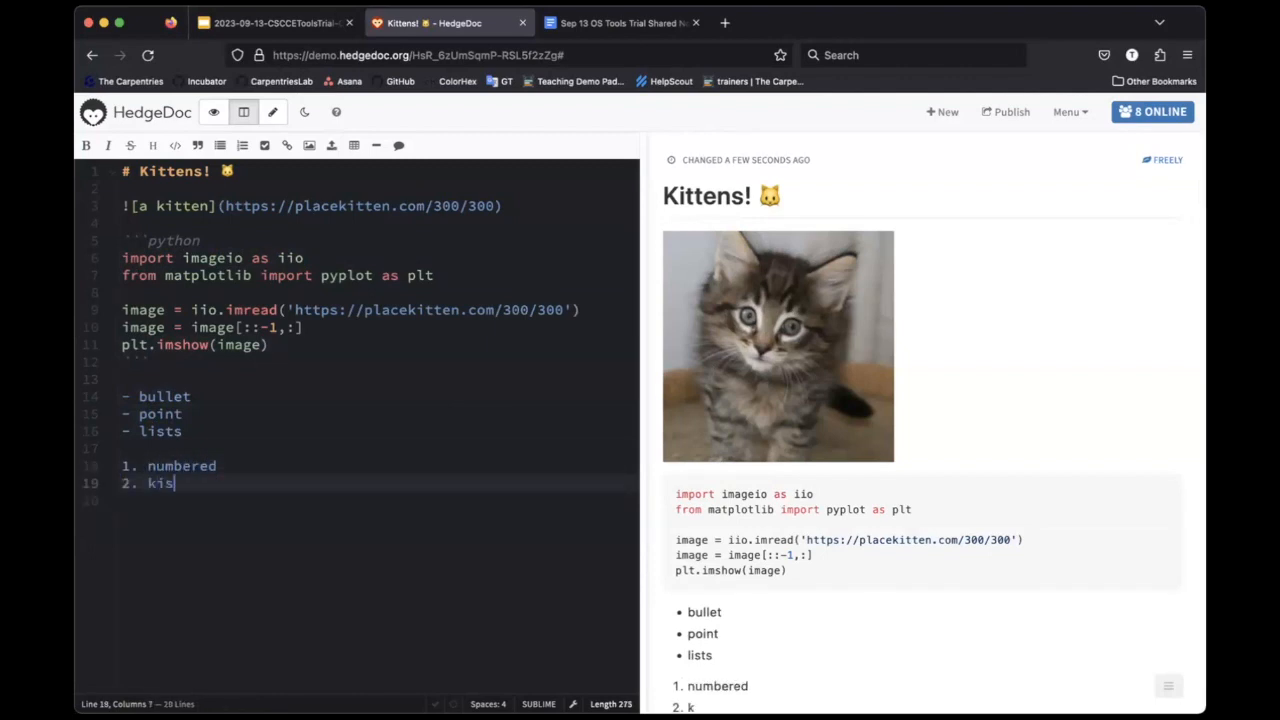
{"action": "key", "text": "Left"}
{"action": "key", "text": "Left"}
{"action": "key", "text": "Left"}
{"action": "key", "text": "BackSpace"}
{"action": "type", "text": "l"}
{"action": "key", "text": "super+Right"}
{"action": "key", "text": "Return"}
{"action": "type", "text": "too"}
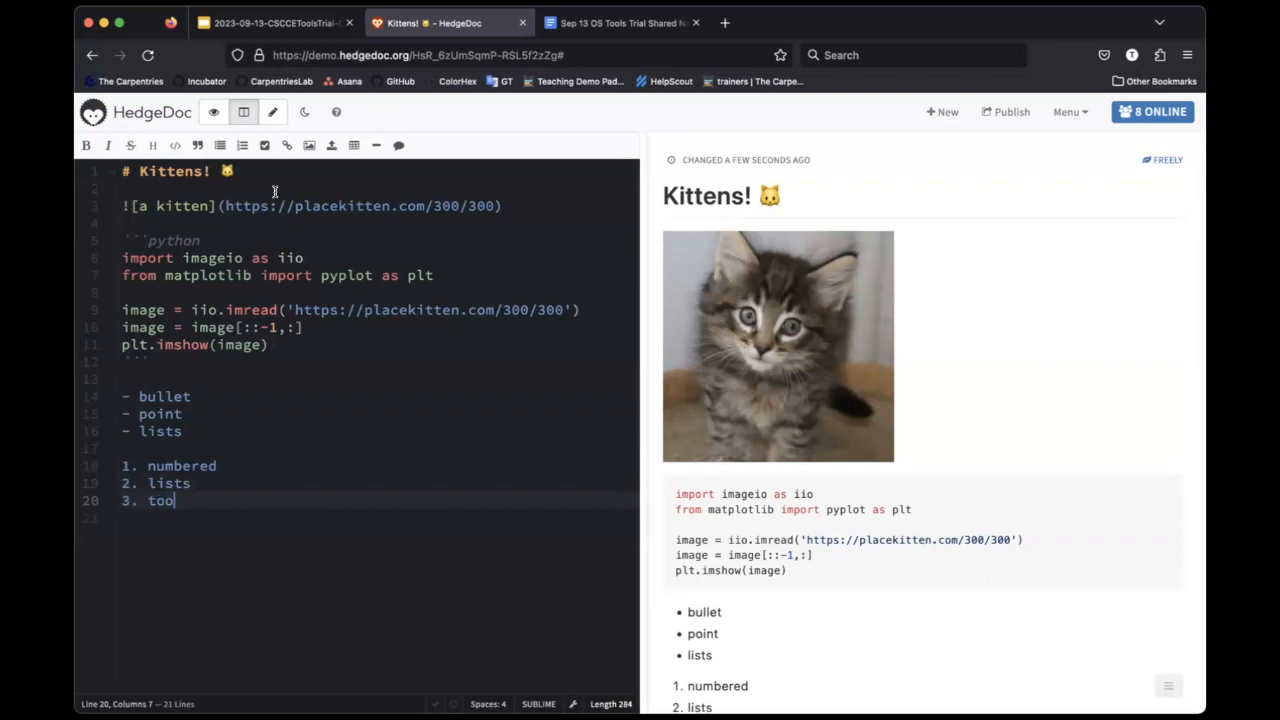
Look over the Markdown cheatsheet in the help window and copy the link to the Features document, leaving the help closed
{"action": "left_click", "coordinate": [335, 113]}
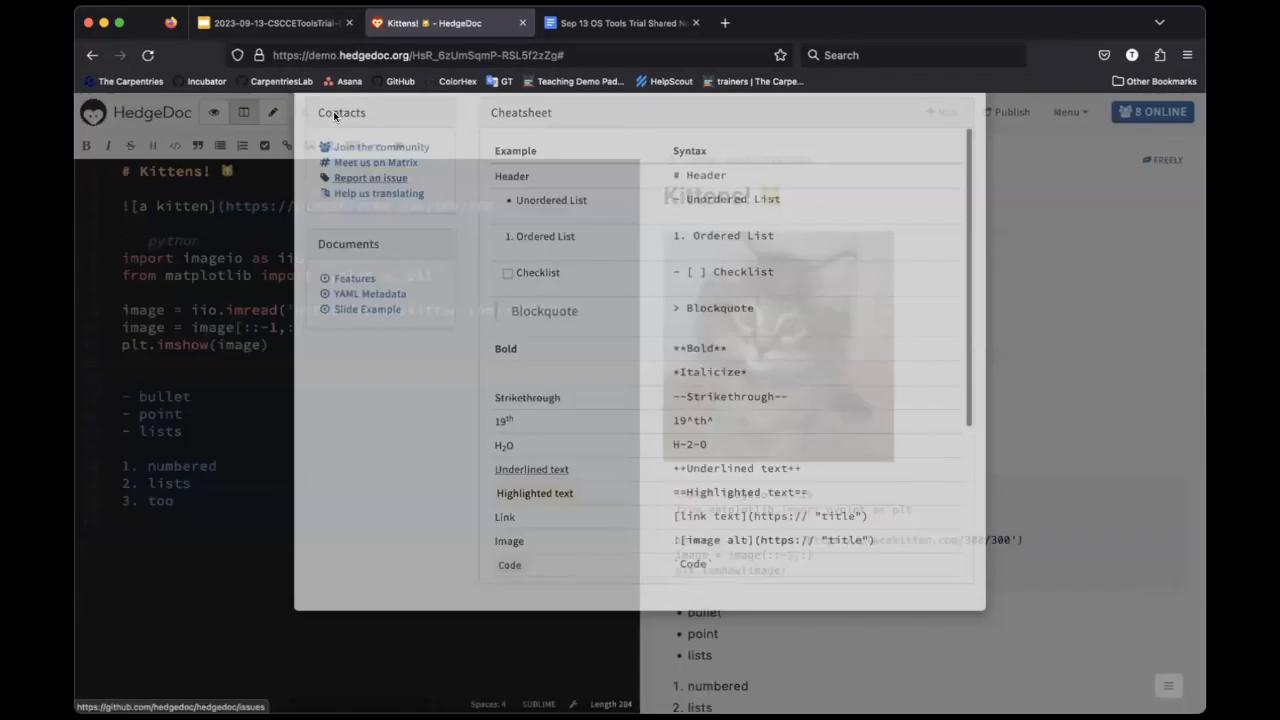
{"action": "scroll", "coordinate": [579, 270], "scroll_direction": "down", "scroll_amount": 5}
{"action": "scroll", "coordinate": [585, 290], "scroll_direction": "up", "scroll_amount": 5}
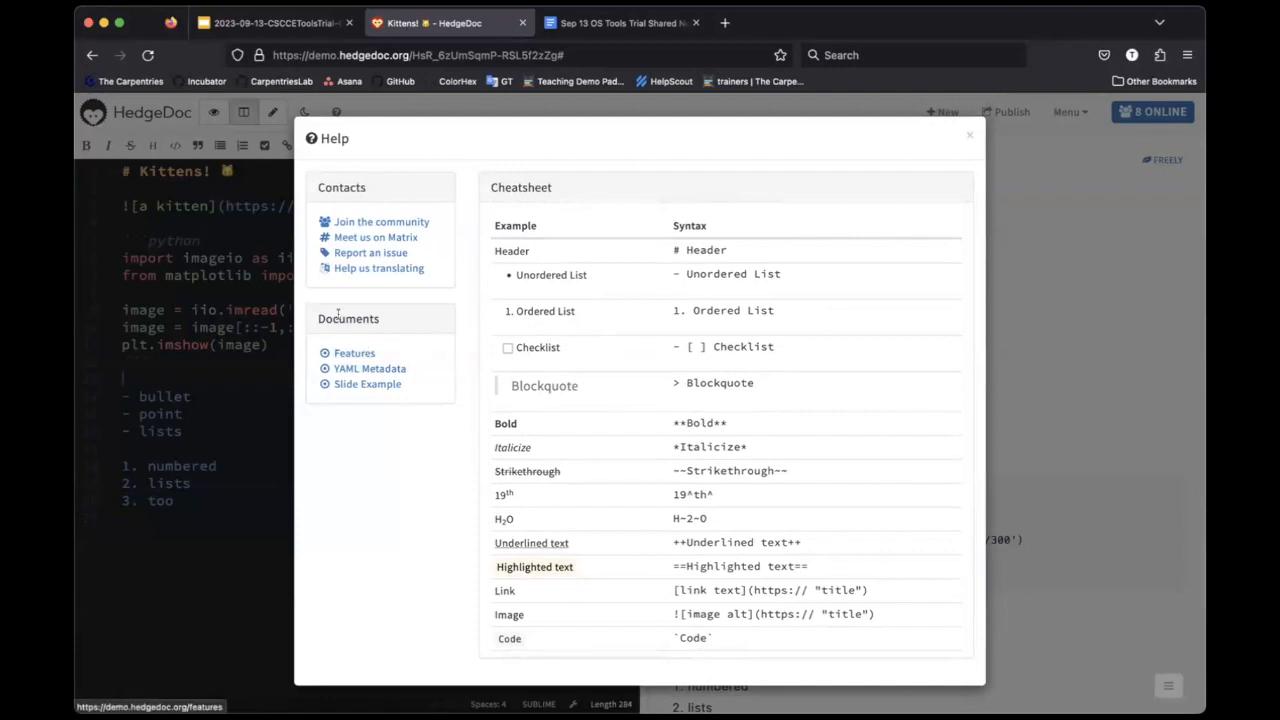
{"action": "right_click", "coordinate": [348, 357]}
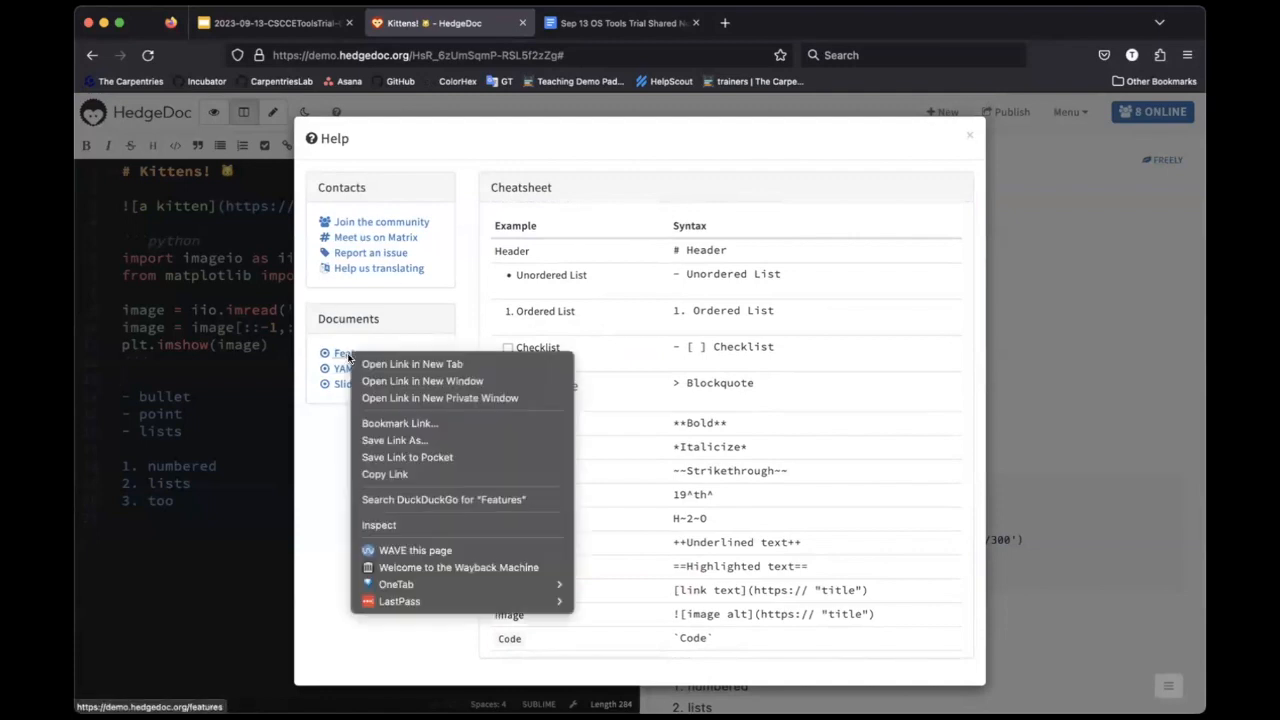
{"action": "left_click", "coordinate": [430, 472]}
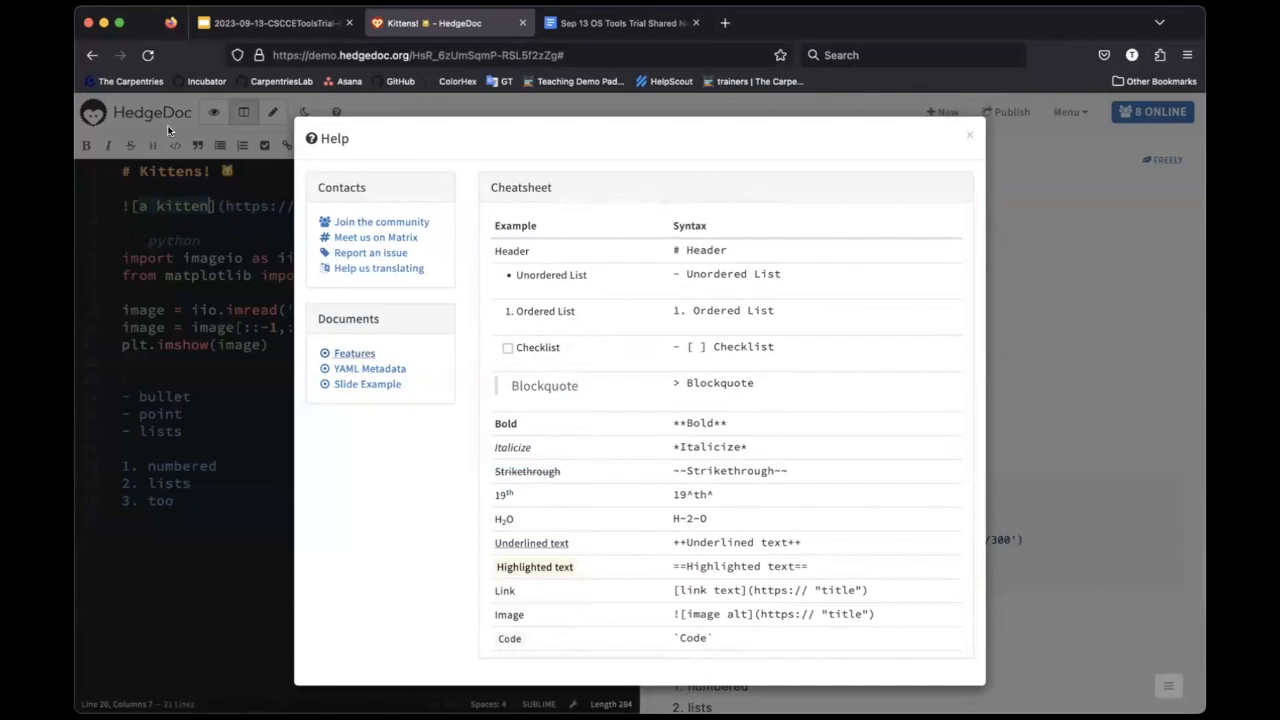
{"action": "left_click", "coordinate": [968, 135]}
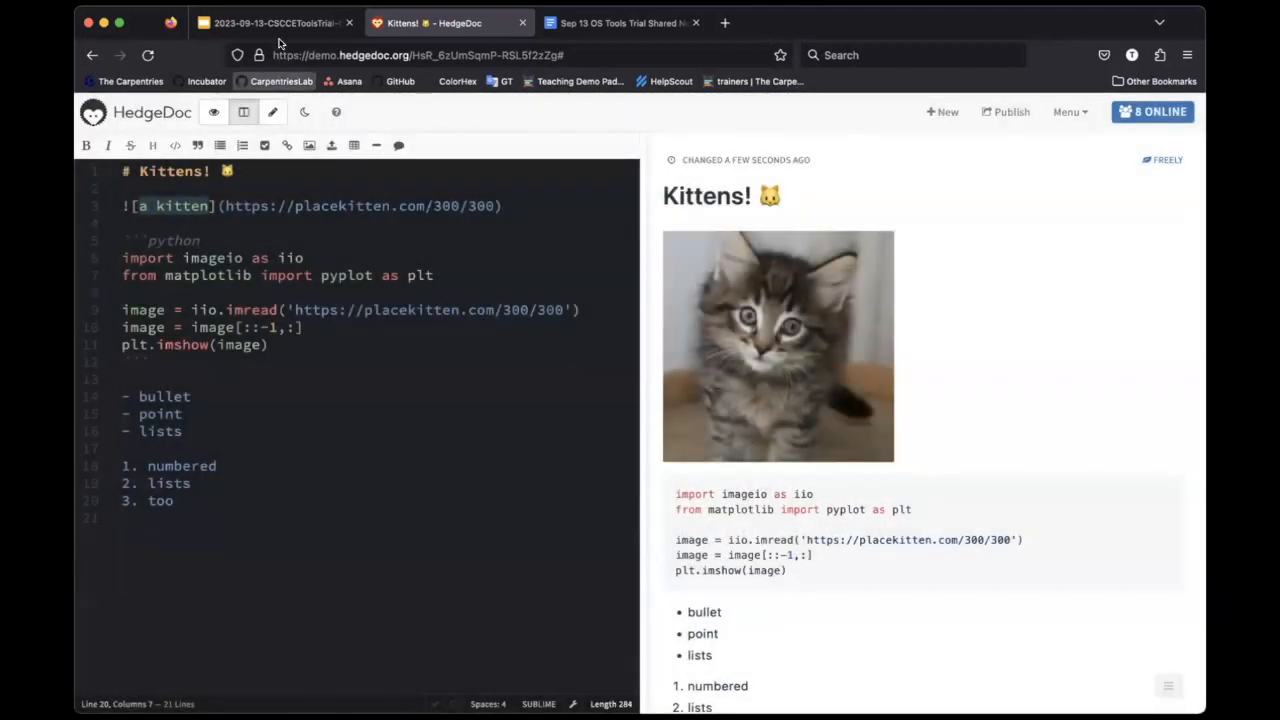
Switch to the Google Slides presentation and advance from the "Demo time" slide to "How do we use it?"
{"action": "key", "text": "ctrl+shift+Tab"}
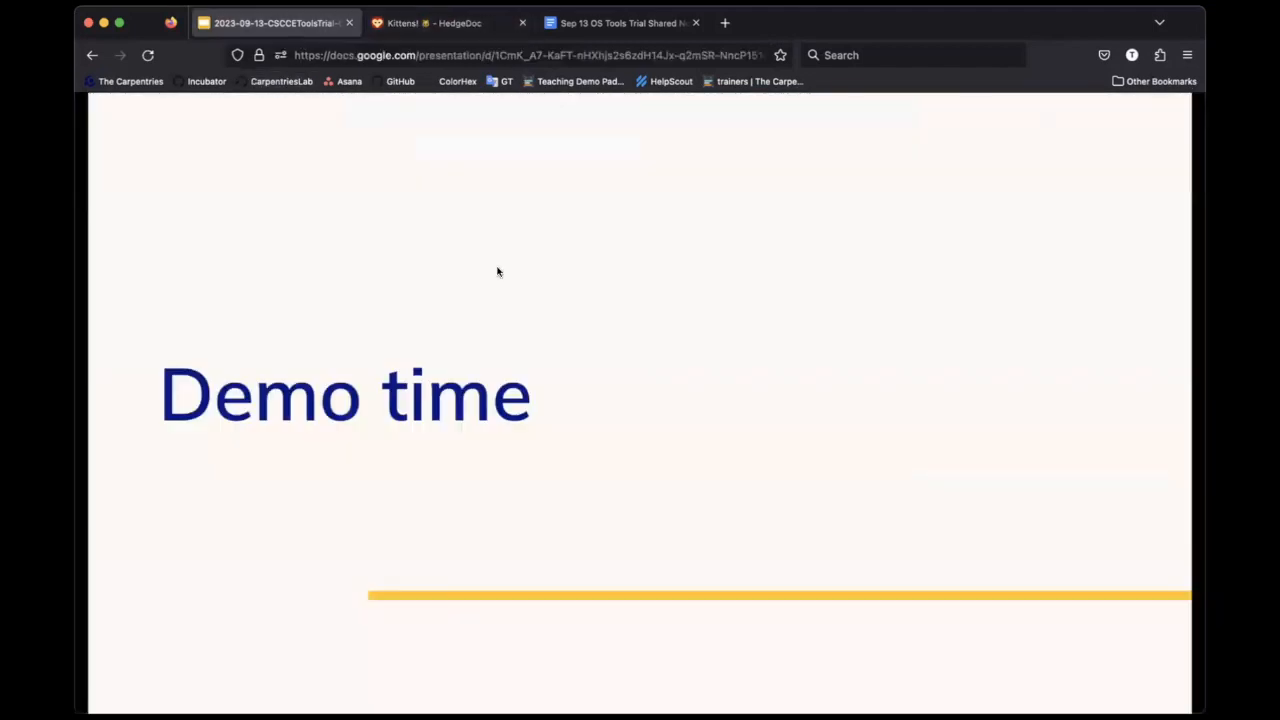
{"action": "key", "text": "Right"}
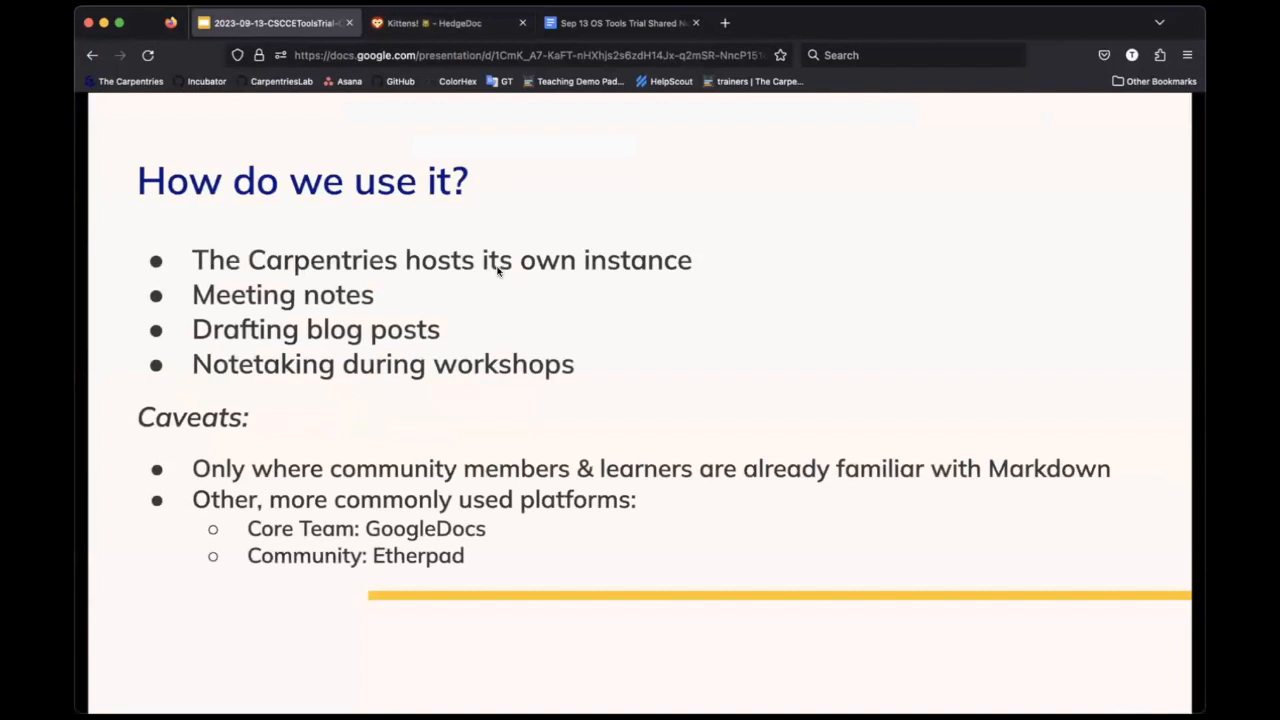